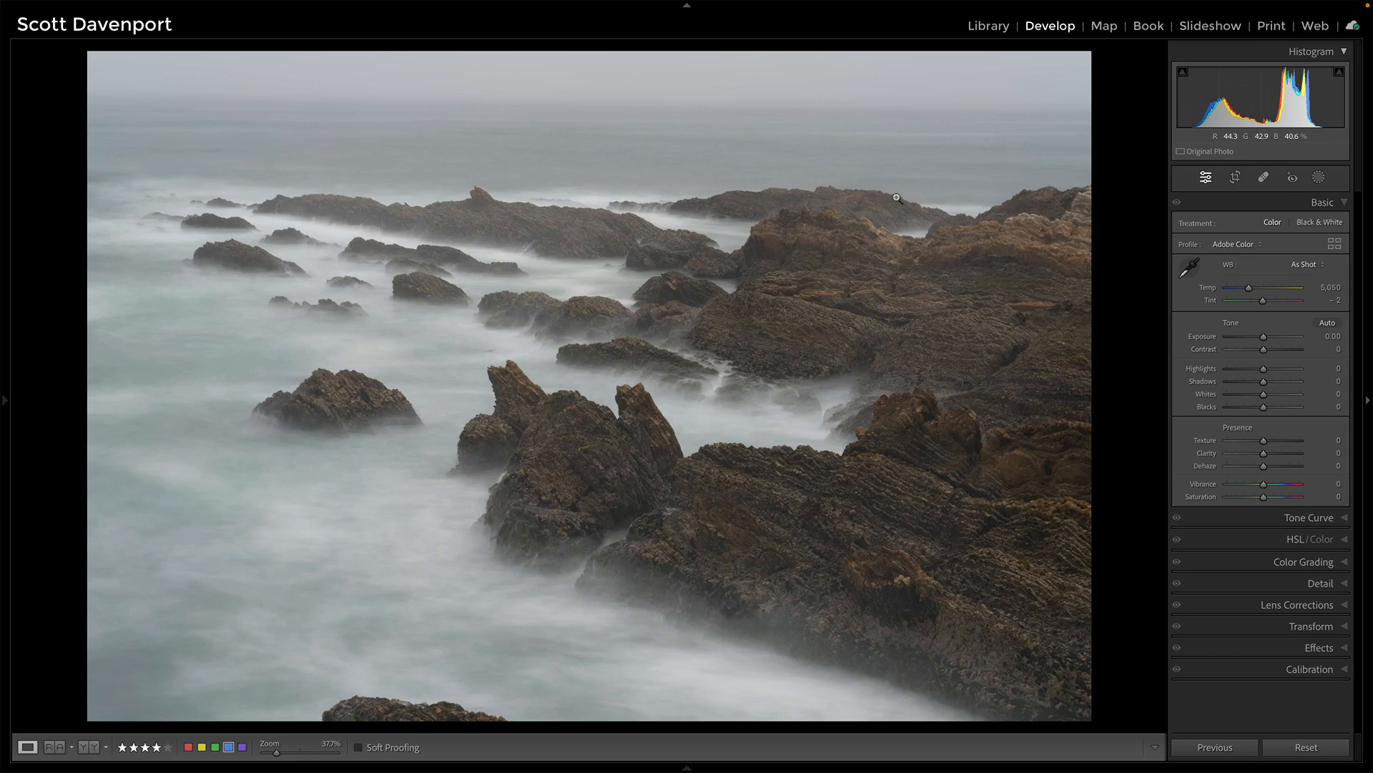
- Open the Crop & Straighten tool and straighten the photo to an angle of about -0.64
{"action": "left_click", "coordinate": [897, 198]}
{"action": "key", "text": "r"}
{"action": "left_click_drag", "start_coordinate": [1105, 120], "coordinate": [1106, 115]}
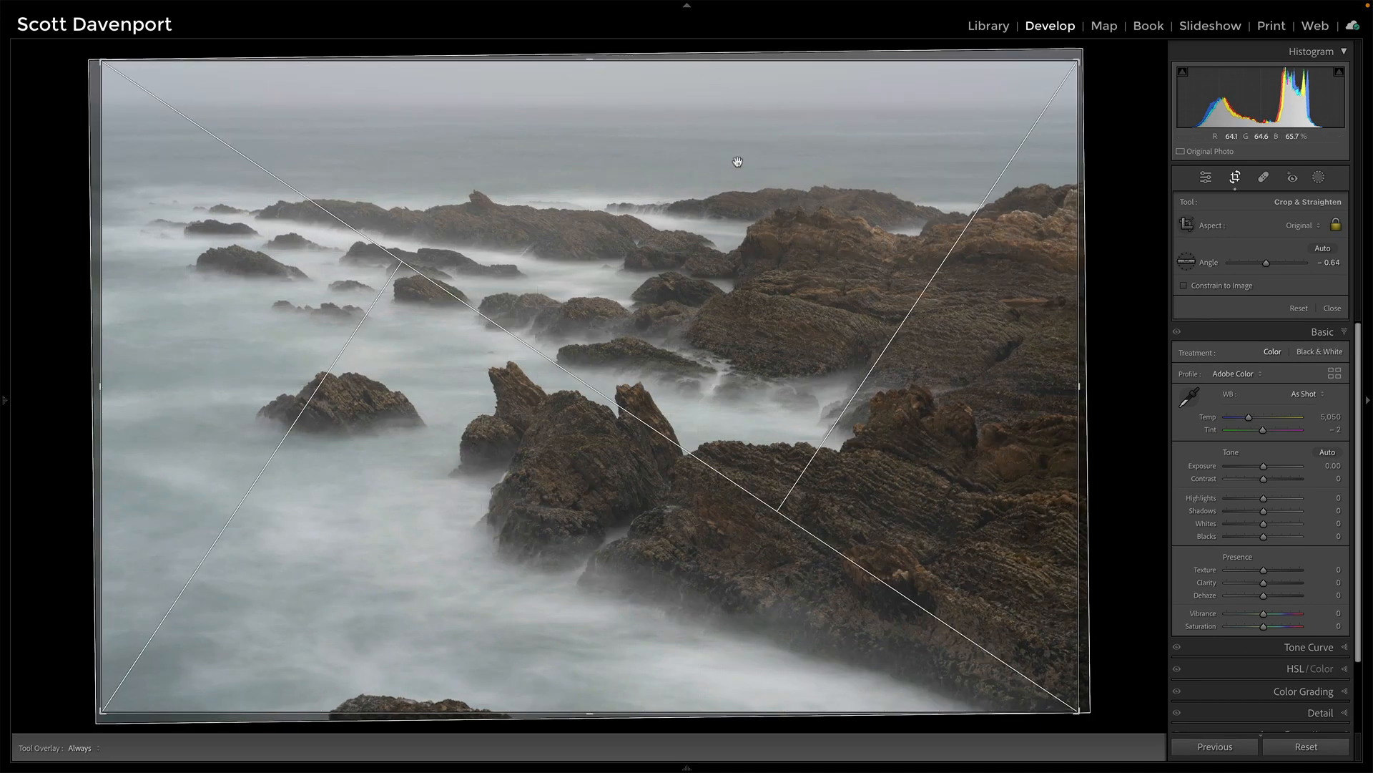
{"action": "left_click_drag", "start_coordinate": [737, 163], "coordinate": [740, 164]}
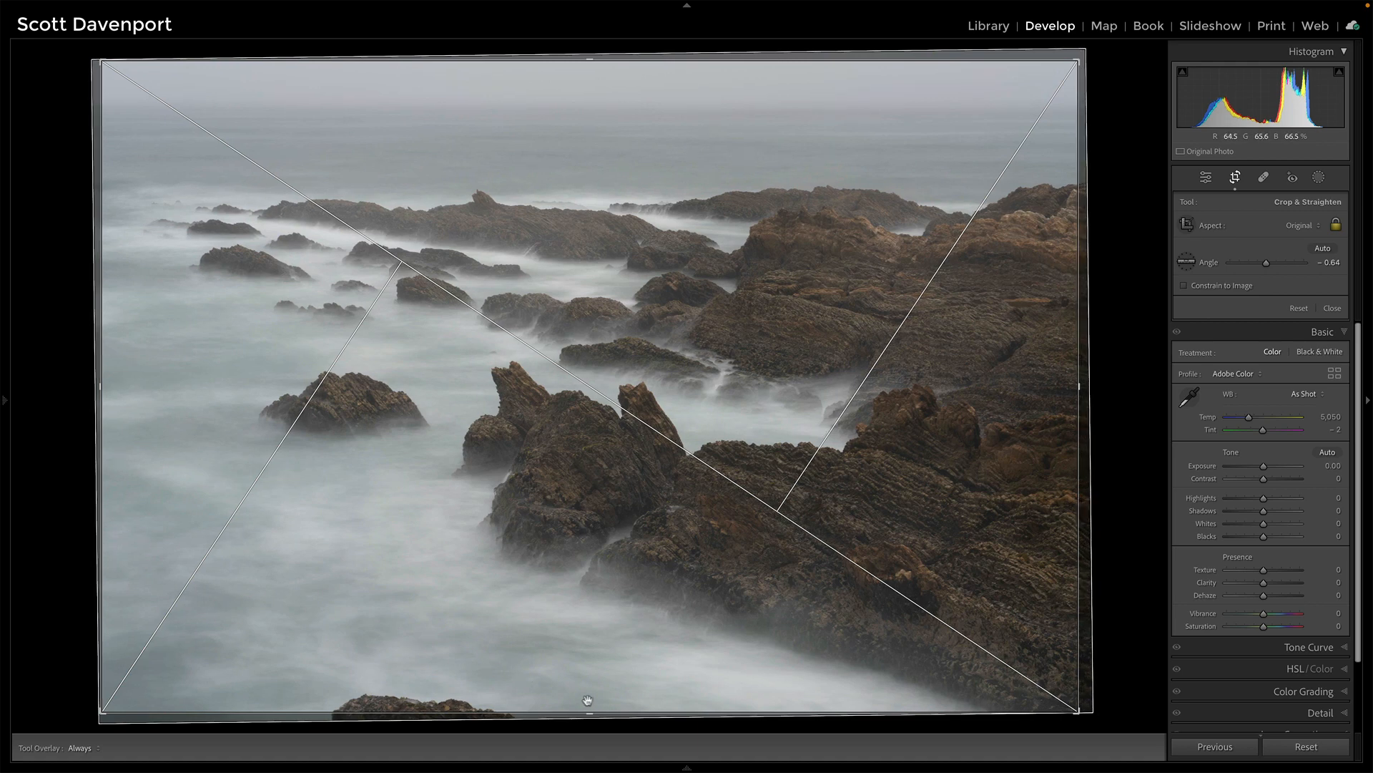
- Trim the crop from the bottom edge, reposition the photo inside the frame, and apply the crop
{"action": "left_click_drag", "start_coordinate": [589, 709], "coordinate": [590, 689]}
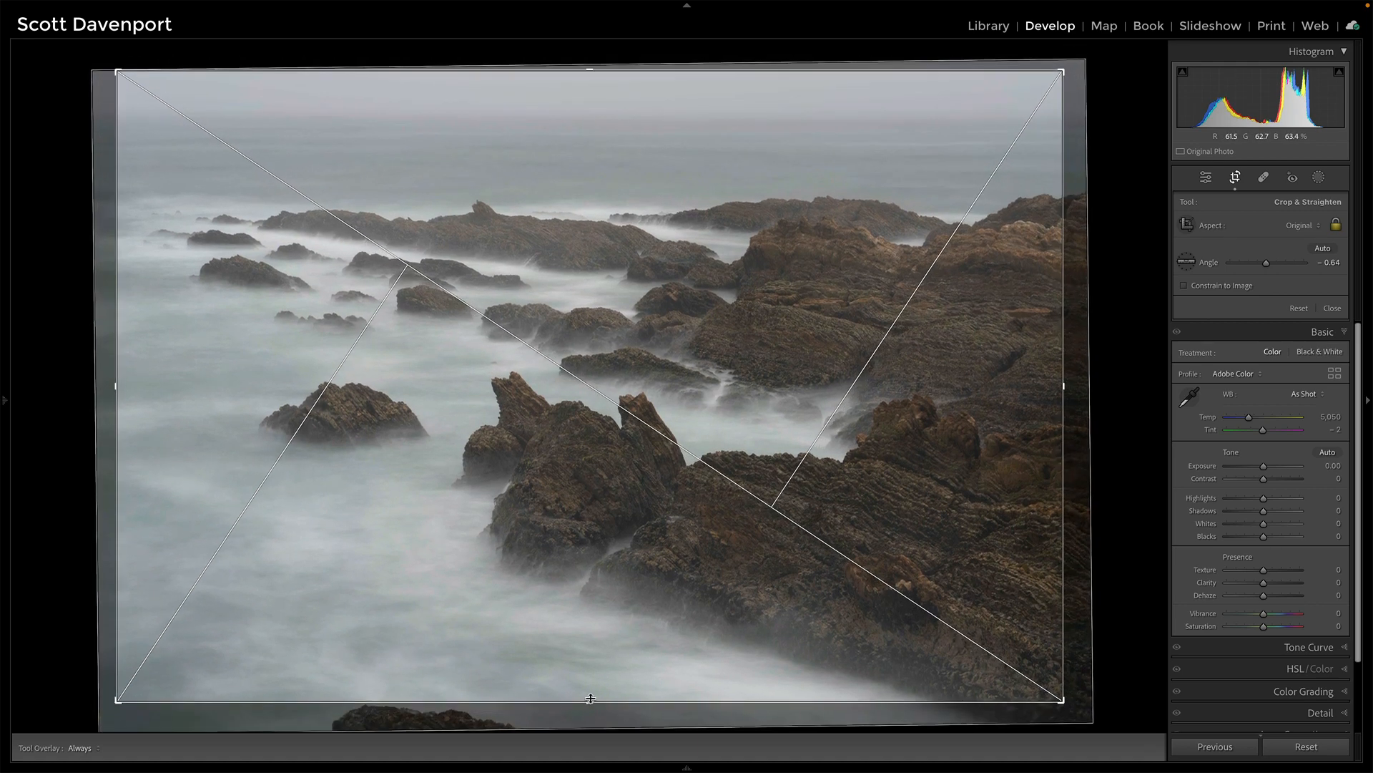
{"action": "left_click_drag", "start_coordinate": [589, 530], "coordinate": [604, 527]}
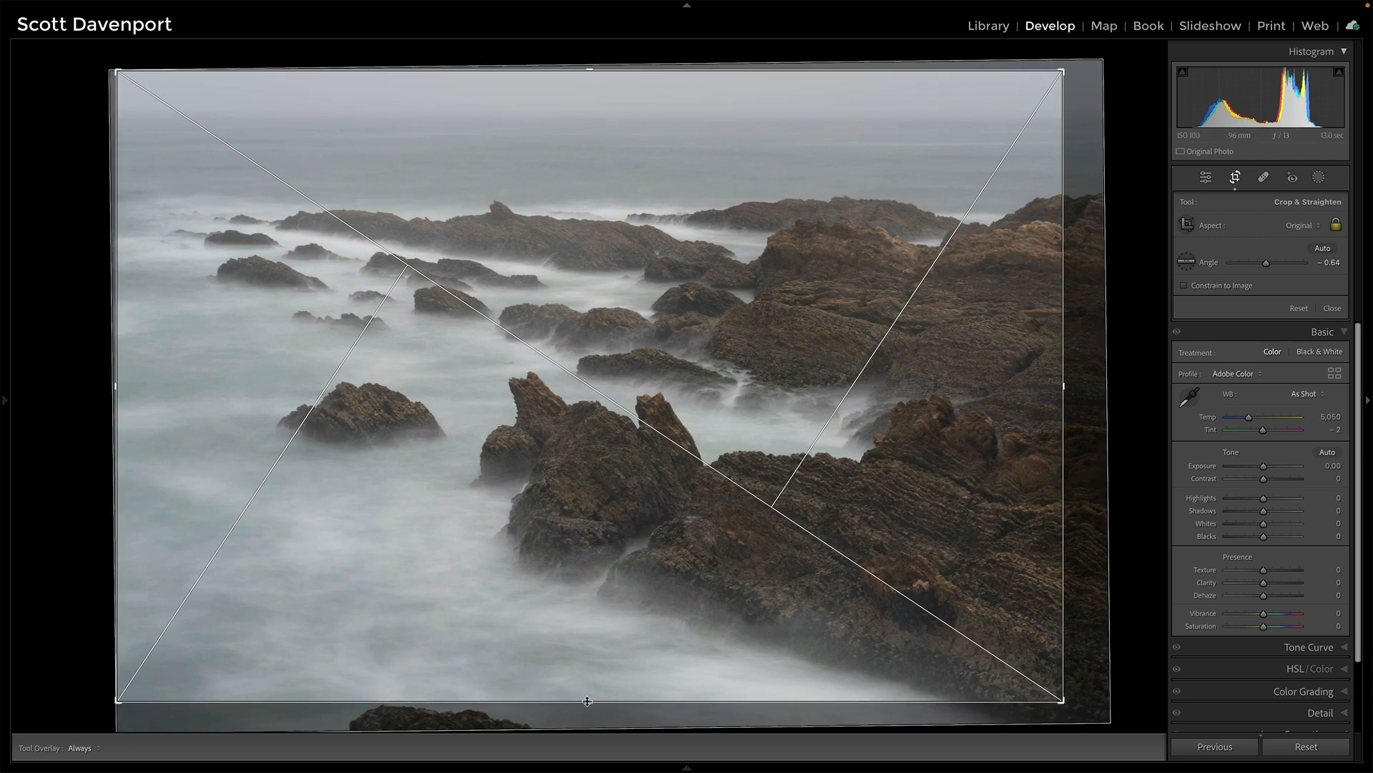
{"action": "left_click_drag", "start_coordinate": [587, 701], "coordinate": [588, 698]}
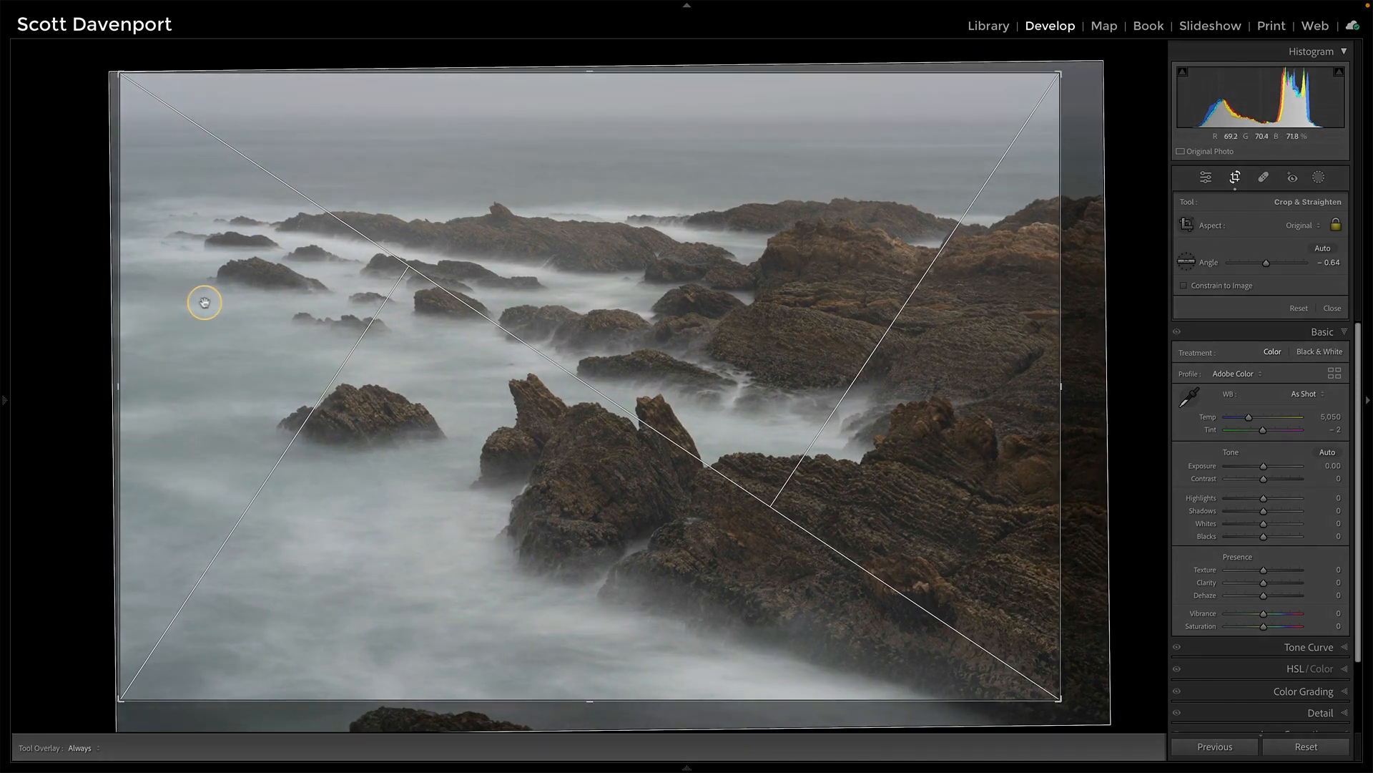
{"action": "left_click_drag", "start_coordinate": [206, 303], "coordinate": [208, 303]}
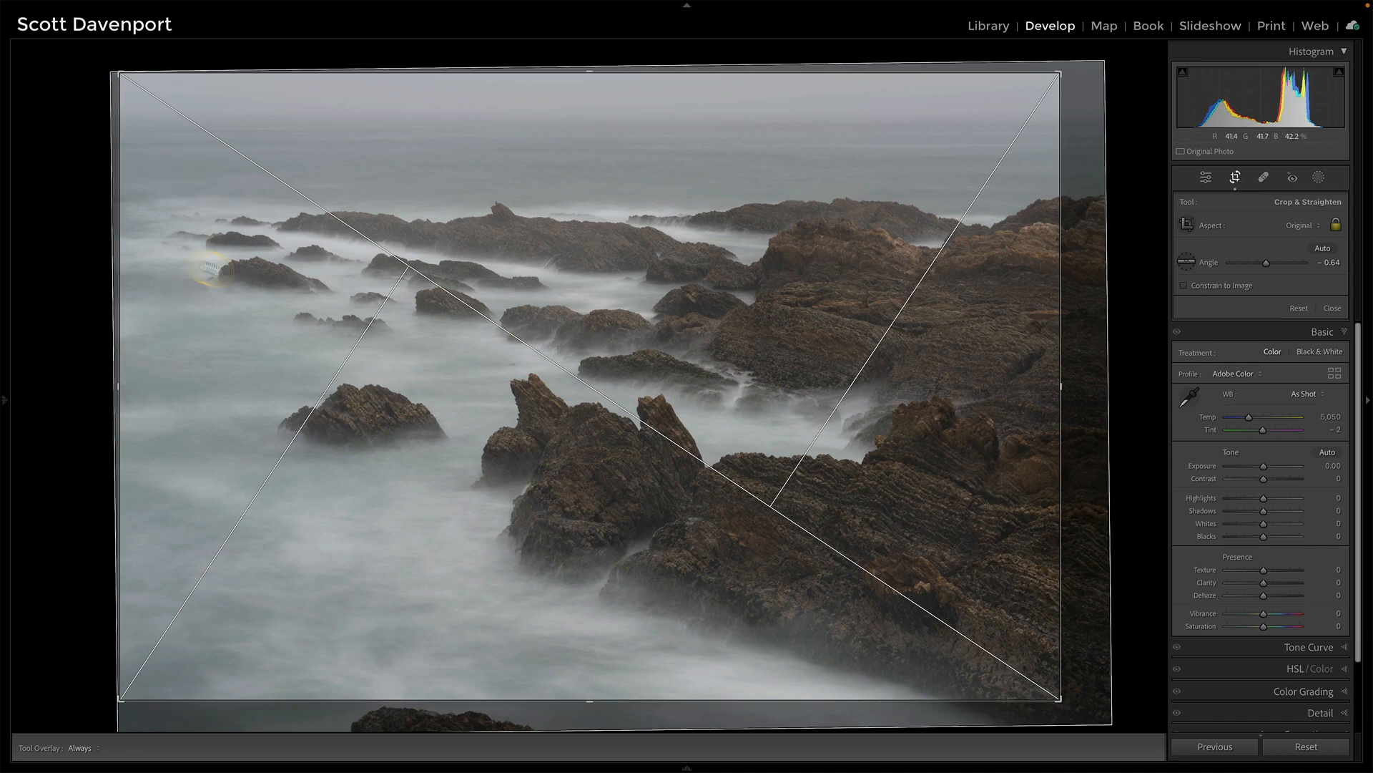
{"action": "key", "text": "Return"}
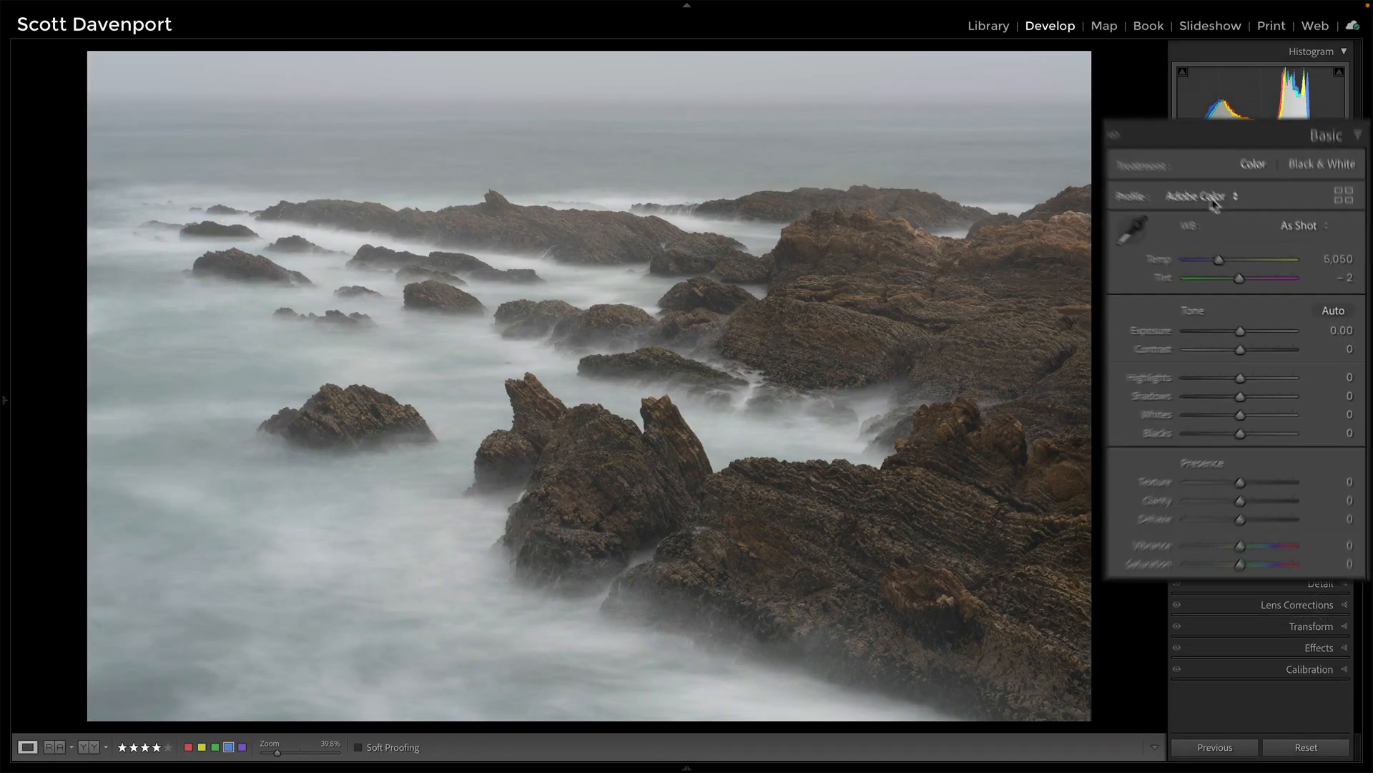
- Set the profile to Adobe Landscape and apply Auto tone
{"action": "left_click", "coordinate": [1233, 244]}
{"action": "left_click", "coordinate": [1202, 214]}
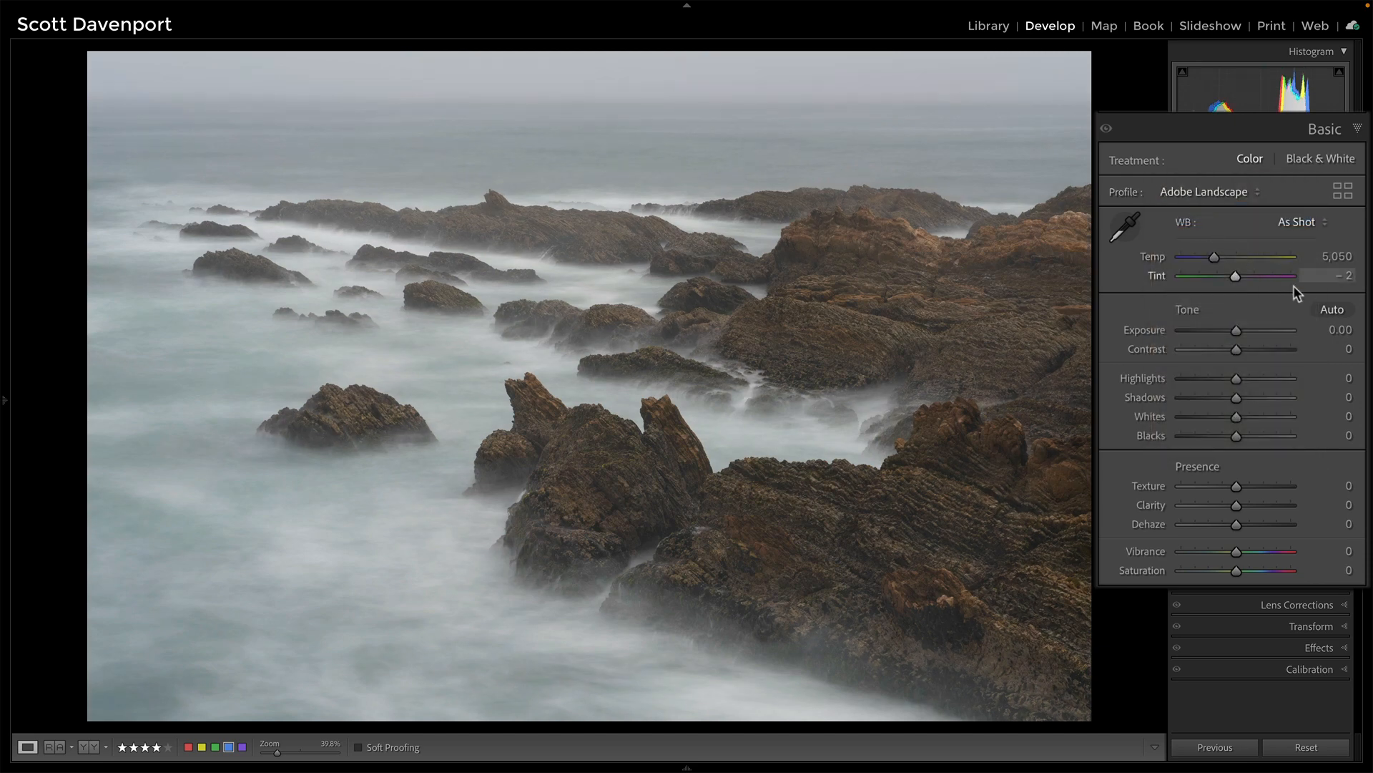
{"action": "left_click", "coordinate": [1331, 310]}
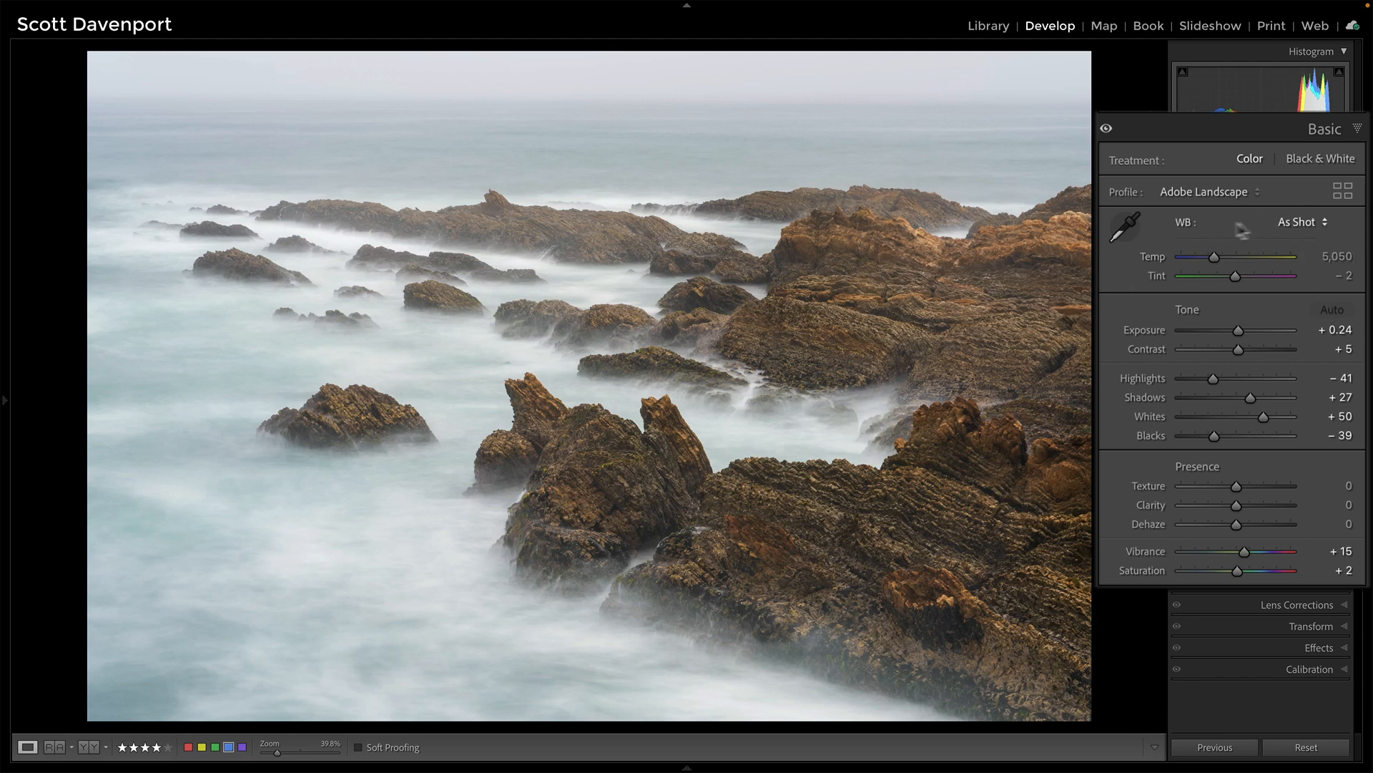
- Set the white balance by sampling a neutral spot in the surf with the eyedropper
{"action": "left_click", "coordinate": [1127, 228]}
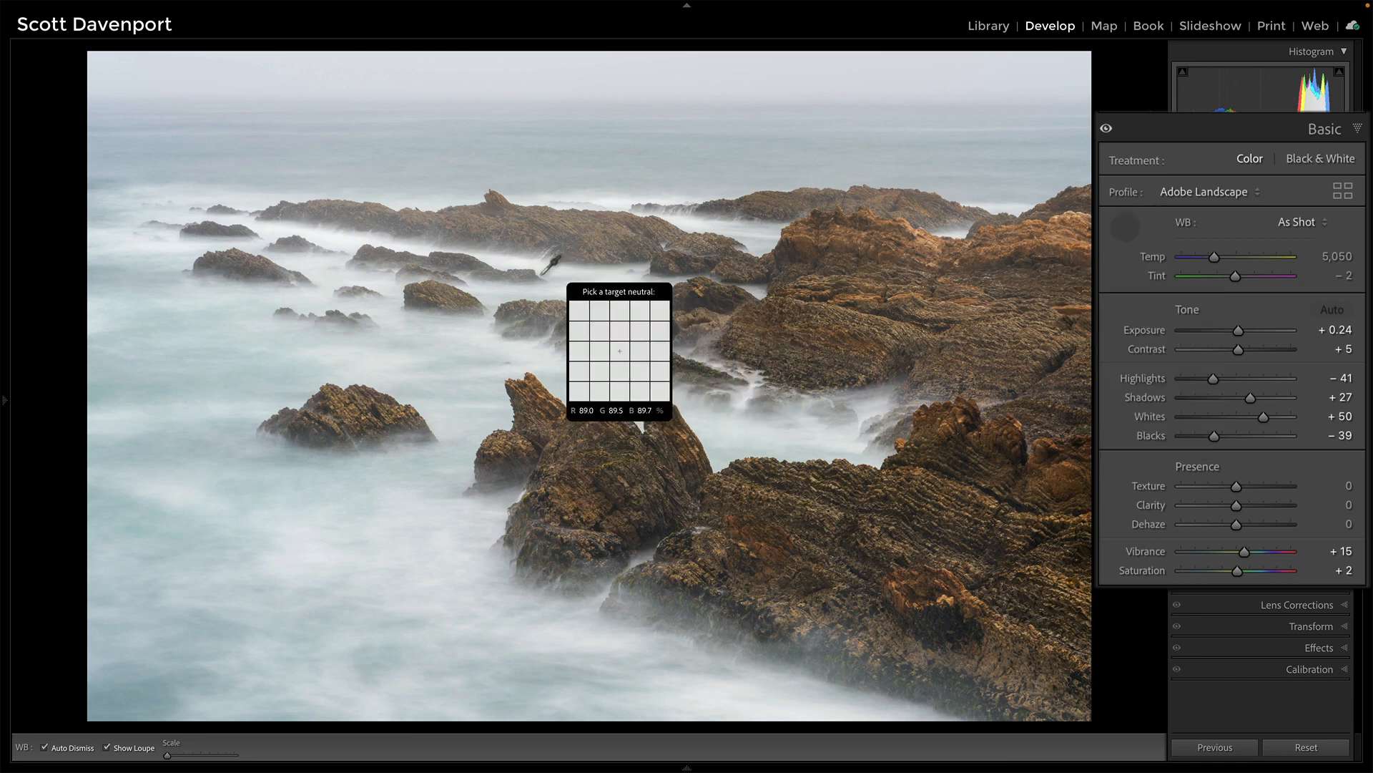
{"action": "left_click", "coordinate": [535, 345]}
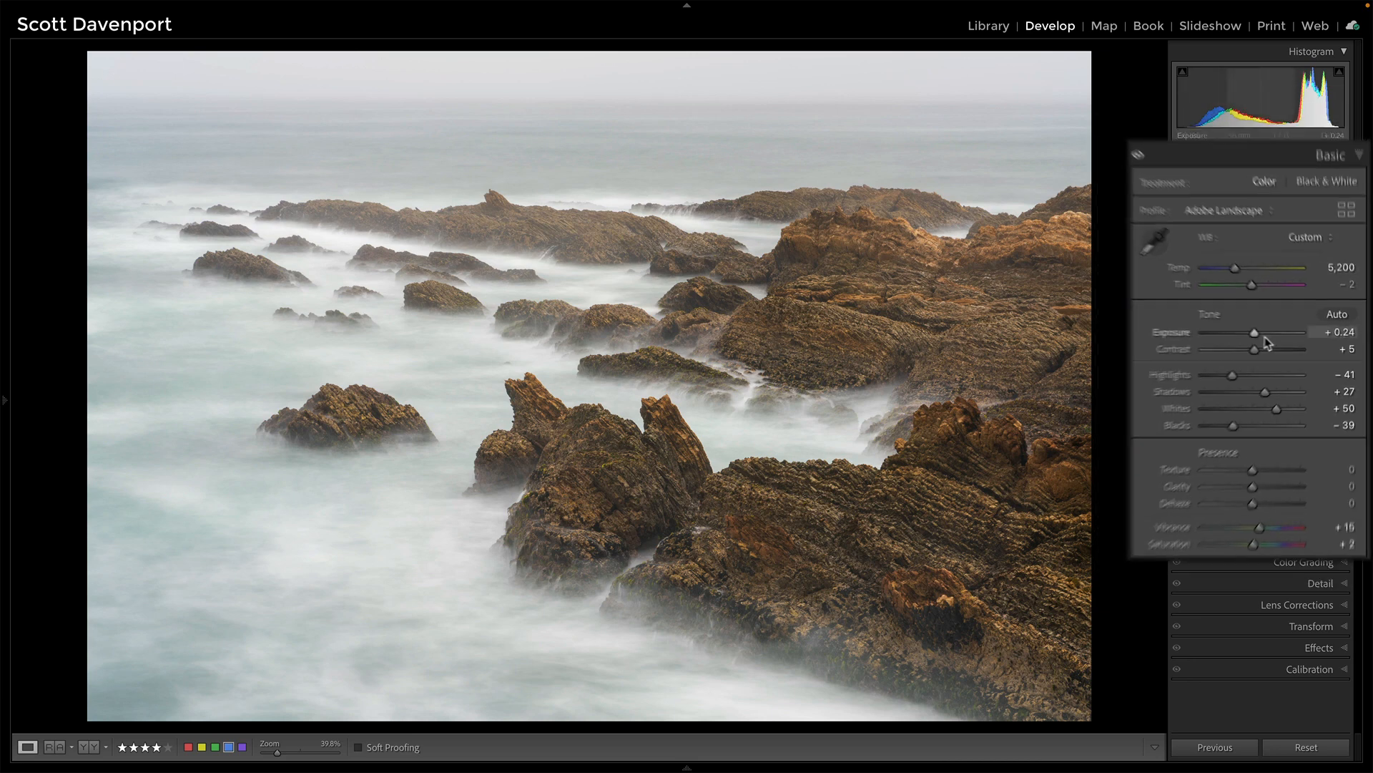
{"action": "left_click", "coordinate": [1316, 203]}
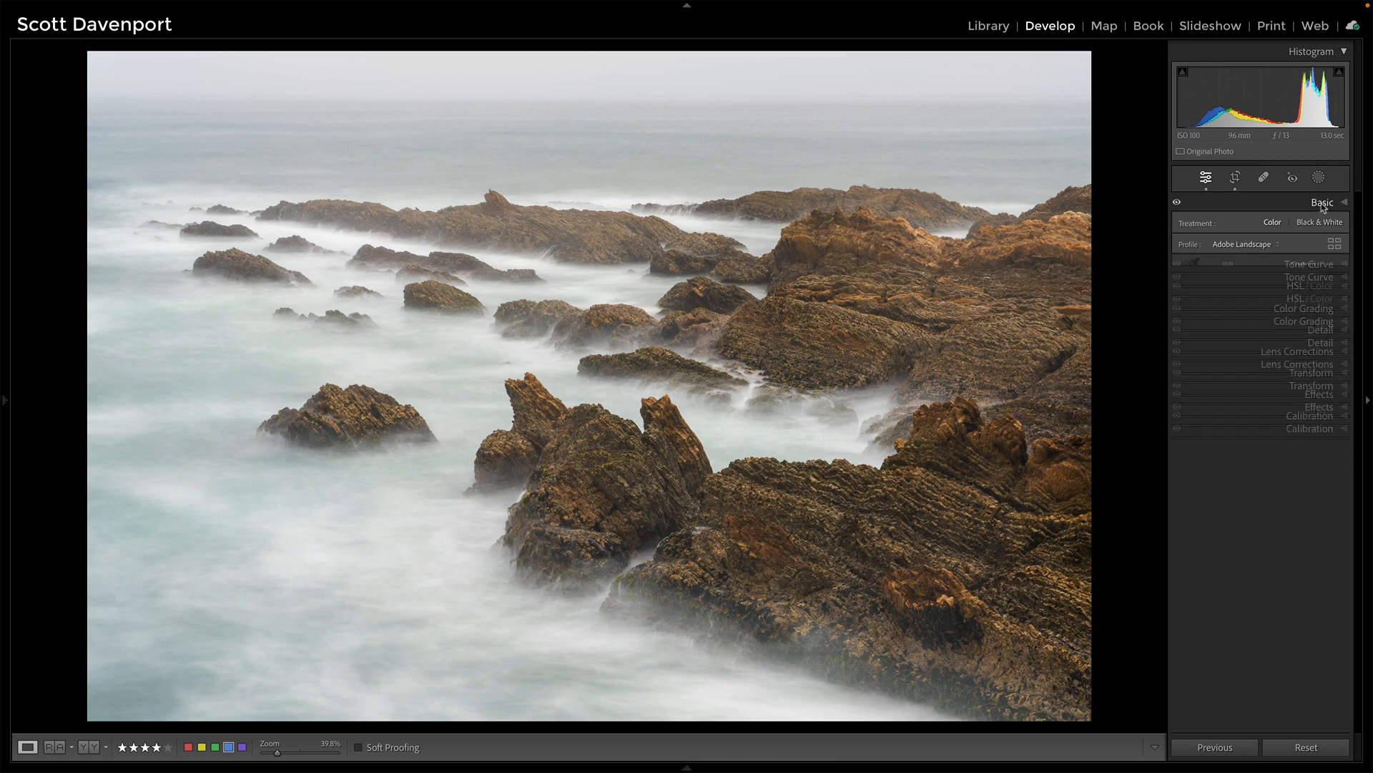
- Use the targeted saturation tool to raise Aqua to +11 and Blue to +13 on the water, and Orange +7, Yellow +17 on the rocks
{"action": "left_click", "coordinate": [1295, 245]}
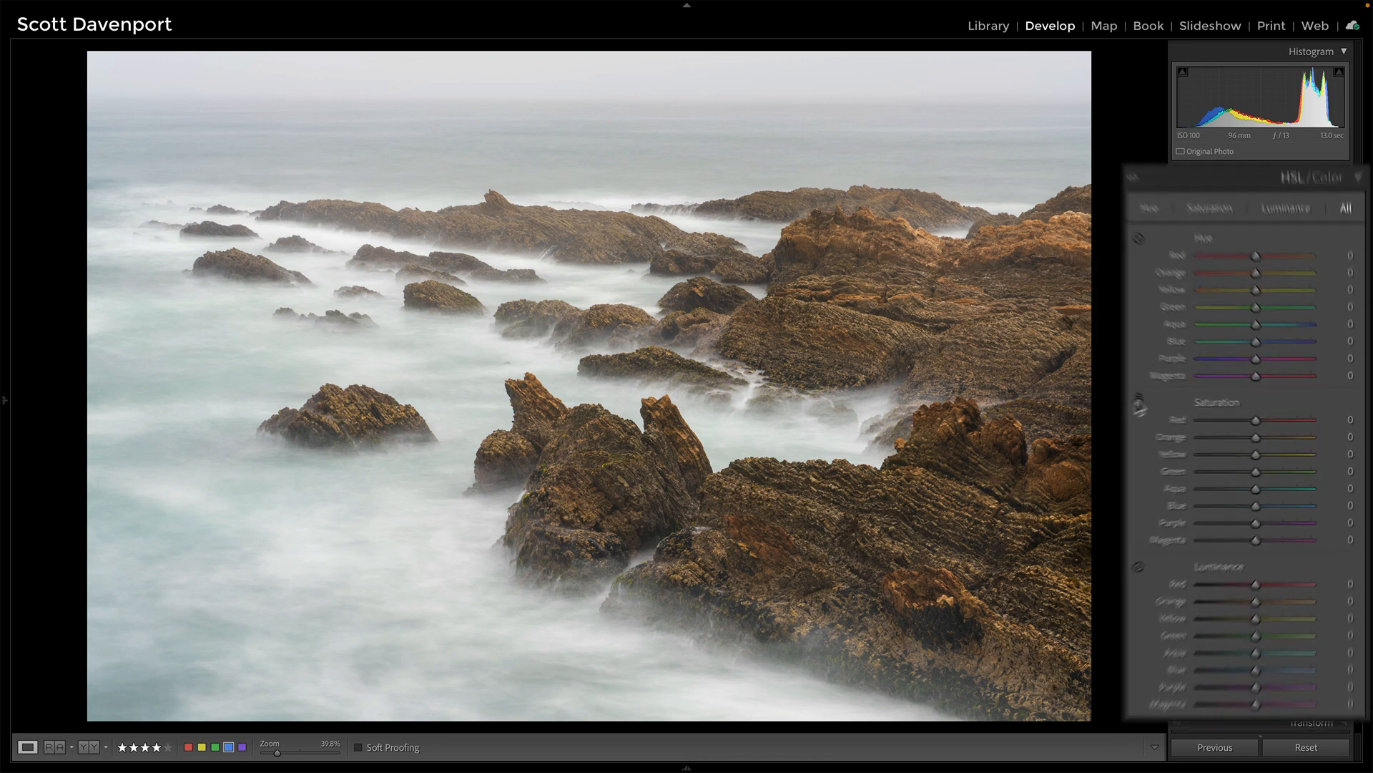
{"action": "left_click", "coordinate": [1181, 415]}
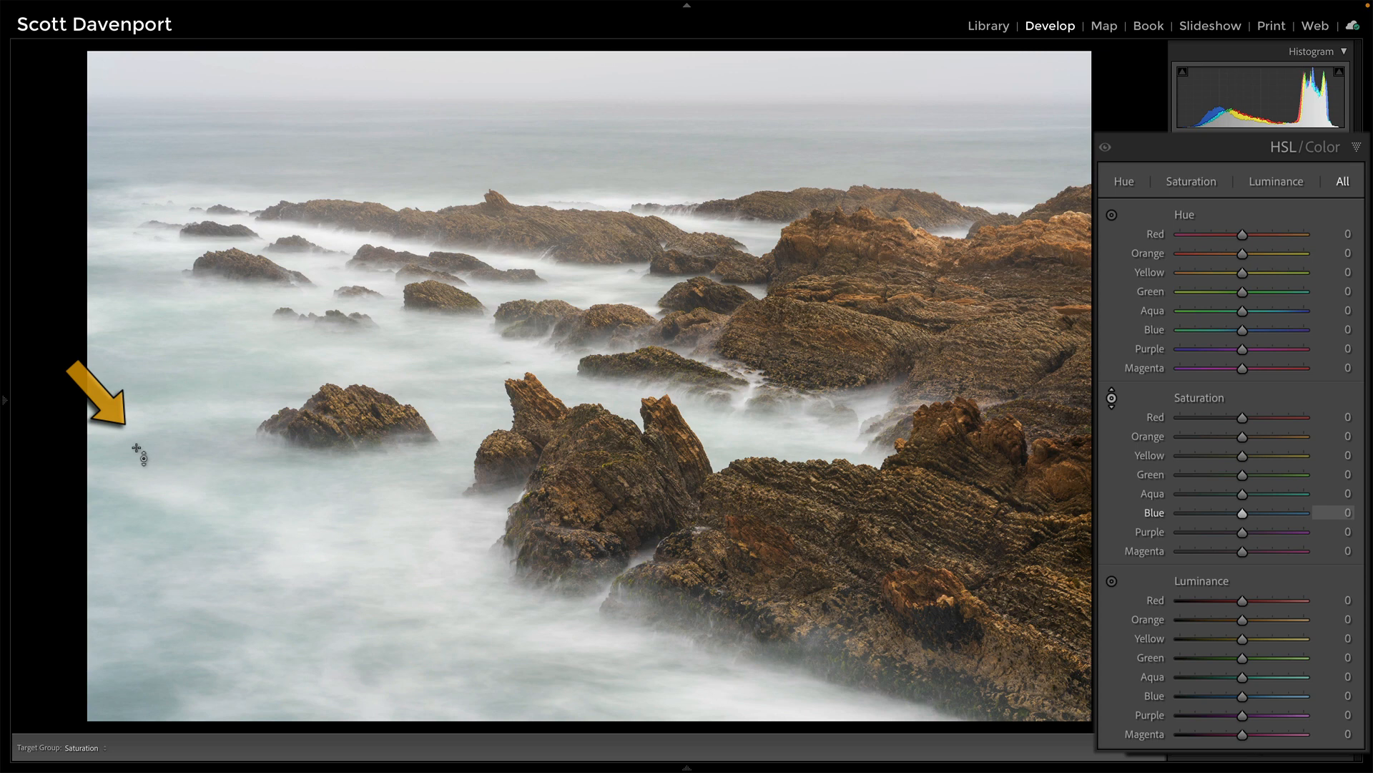
{"action": "mouse_move", "coordinate": [132, 432]}
{"action": "left_mouse_down"}
{"action": "mouse_move", "coordinate": [132, 396]}
{"action": "mouse_move", "coordinate": [132, 423]}
{"action": "left_mouse_up"}
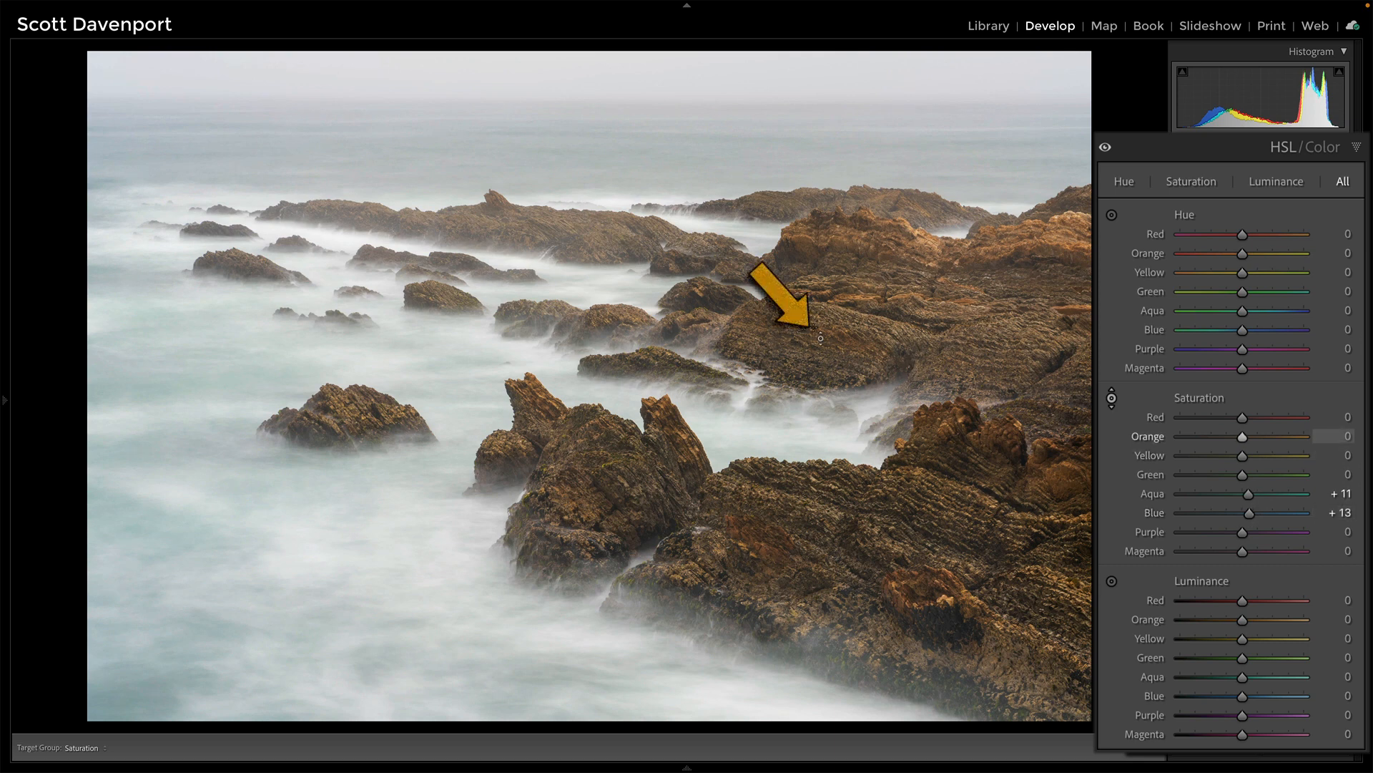
{"action": "mouse_move", "coordinate": [809, 325]}
{"action": "left_mouse_down"}
{"action": "mouse_move", "coordinate": [809, 284]}
{"action": "mouse_move", "coordinate": [808, 321]}
{"action": "left_mouse_up"}
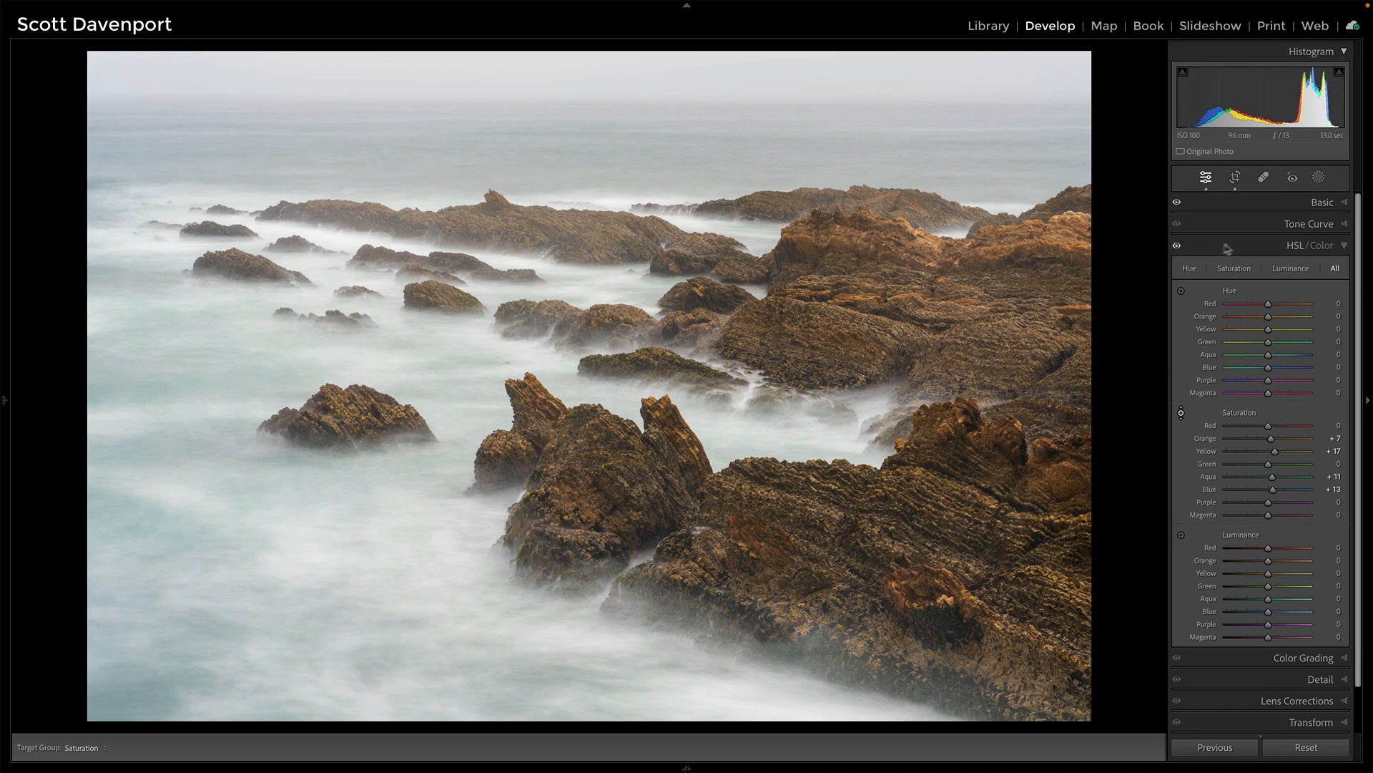
- Add tone curve points by sampling the bright surf and the dark rocks with the targeted curve tool
{"action": "left_click", "coordinate": [1318, 226]}
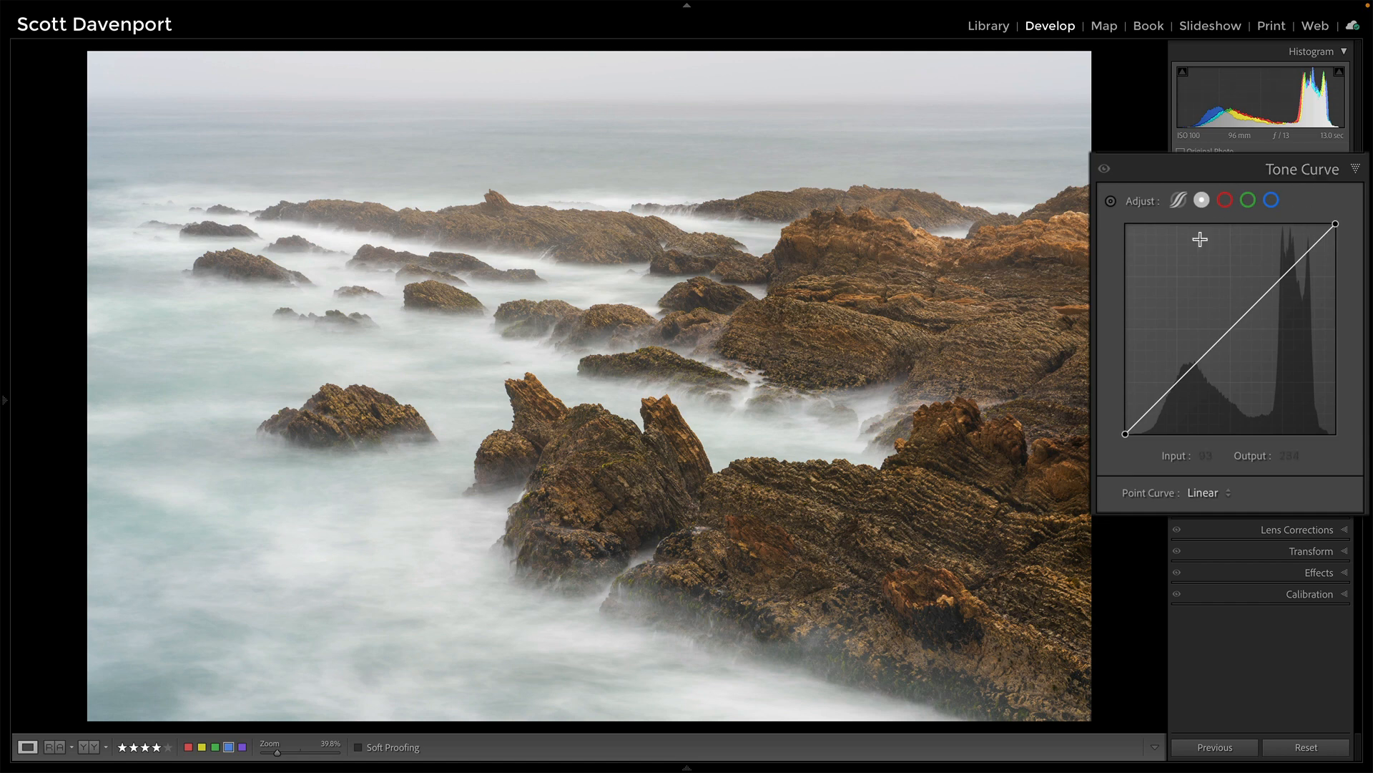
{"action": "left_click", "coordinate": [1112, 201]}
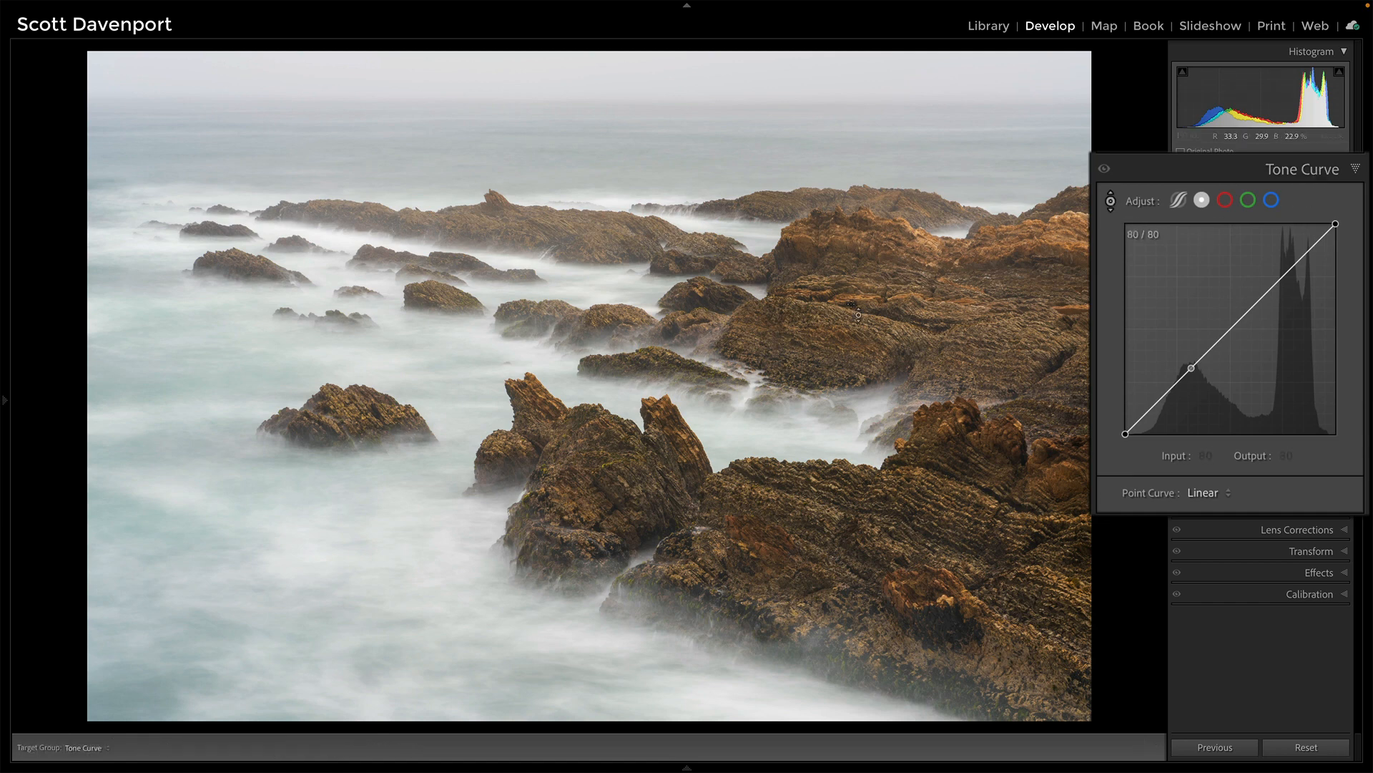
{"action": "left_click", "coordinate": [486, 336]}
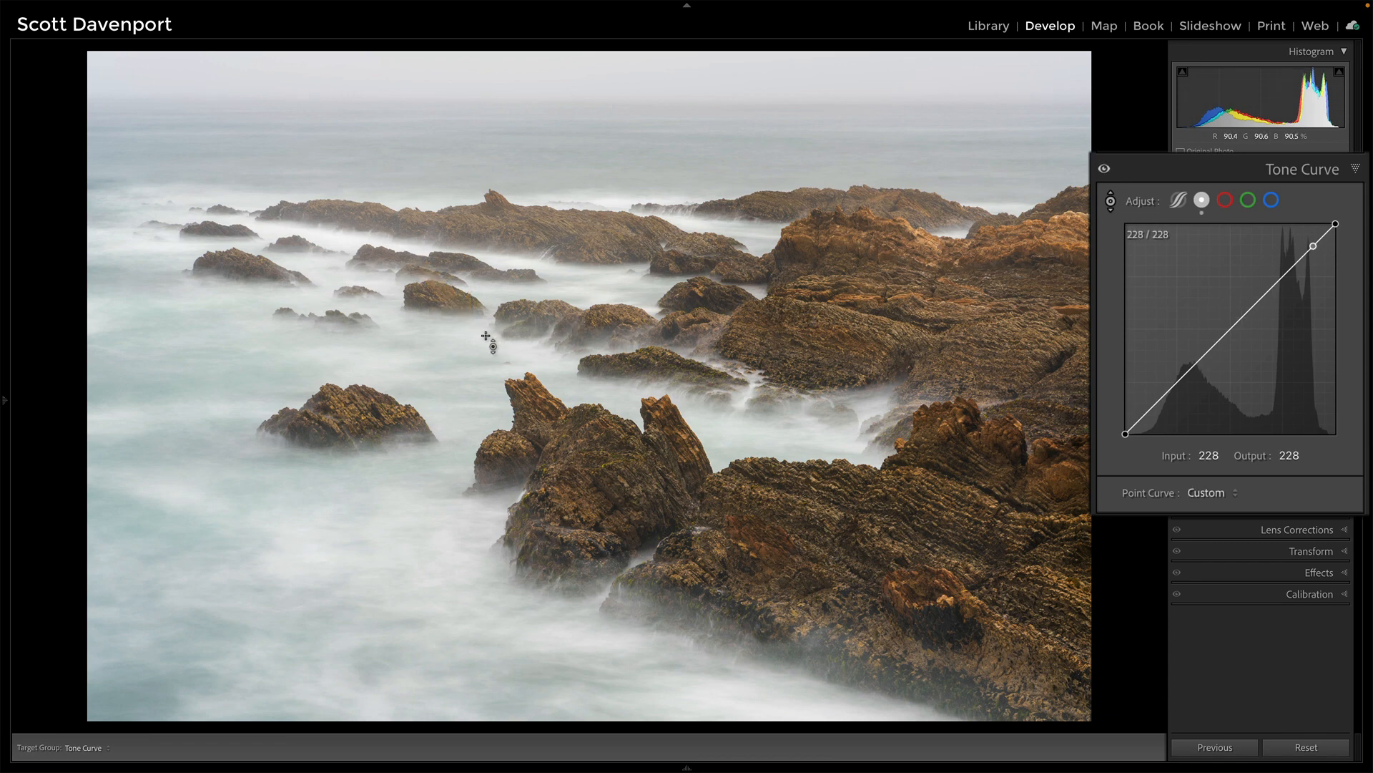
{"action": "left_click", "coordinate": [608, 323]}
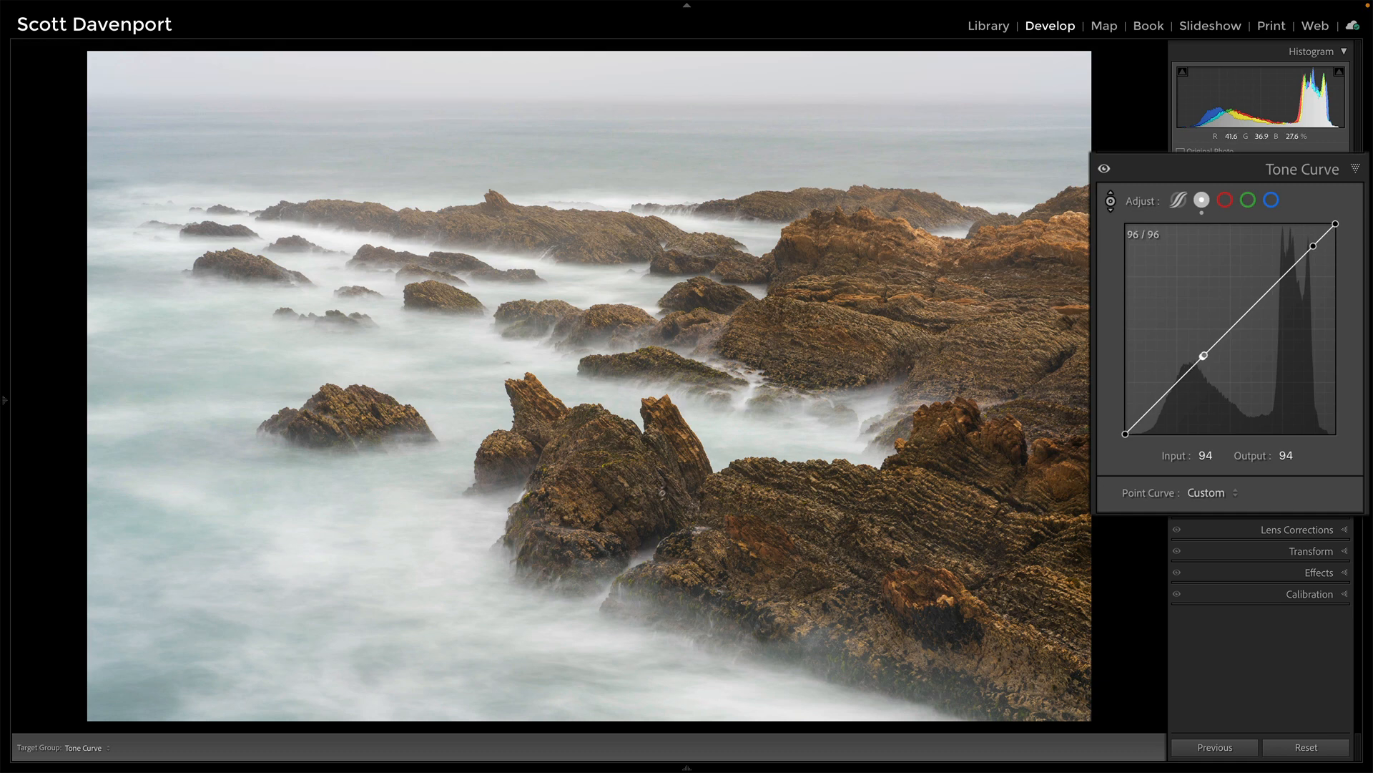
- Add a curve point at input 200 and lift its output to 202
{"action": "left_click", "coordinate": [1291, 269]}
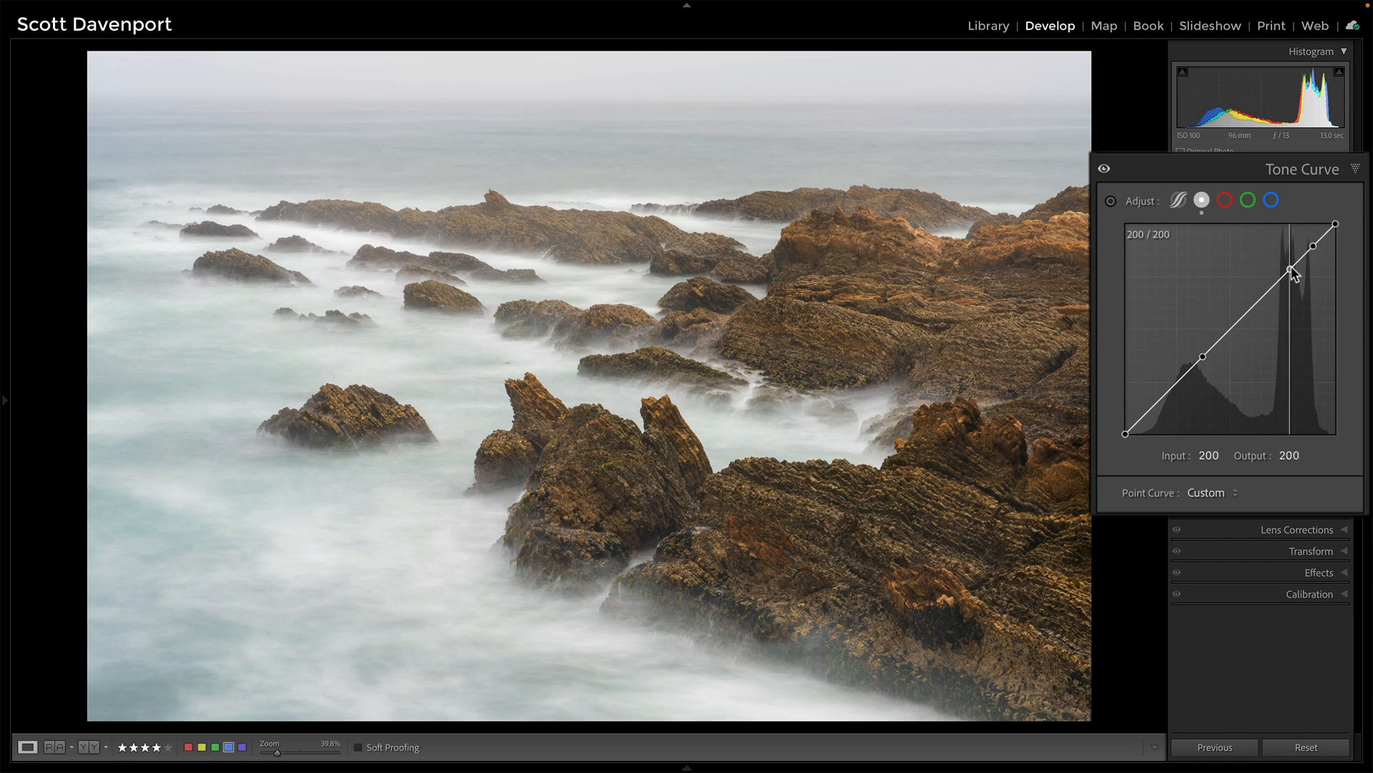
{"action": "left_click_drag", "start_coordinate": [1291, 268], "coordinate": [1291, 268]}
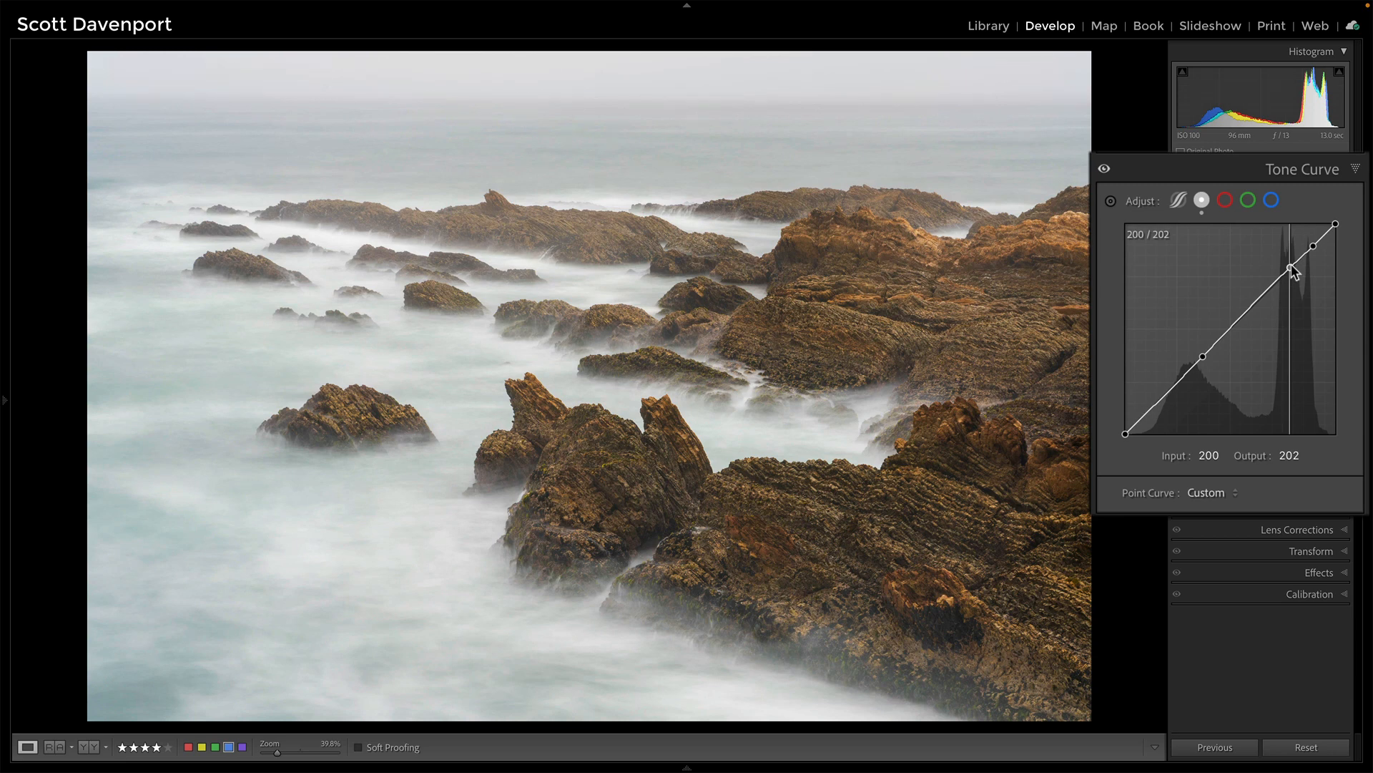
{"action": "left_click_drag", "start_coordinate": [1294, 272], "coordinate": [1291, 267]}
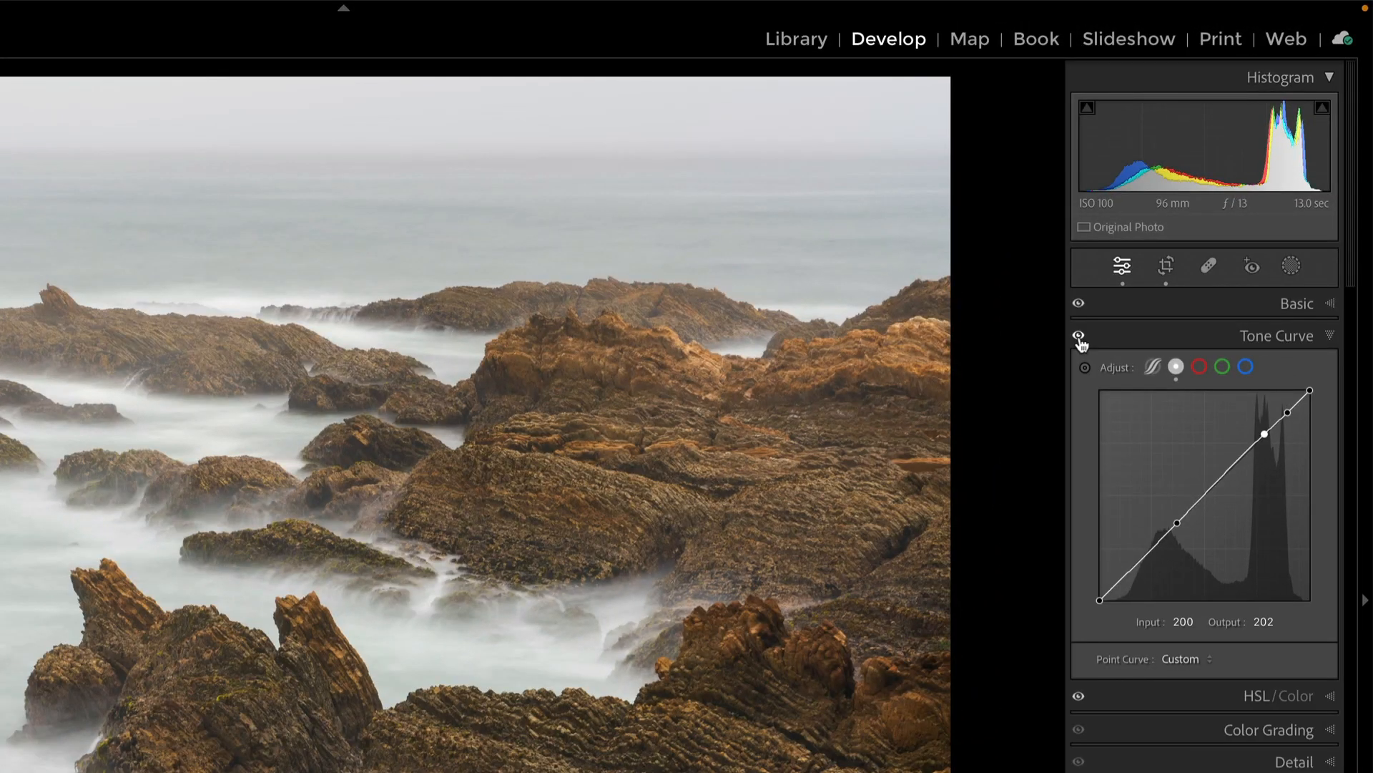
- Create a Color Range mask by sampling the rocks and set Refine to 32
{"action": "left_click", "coordinate": [1295, 269]}
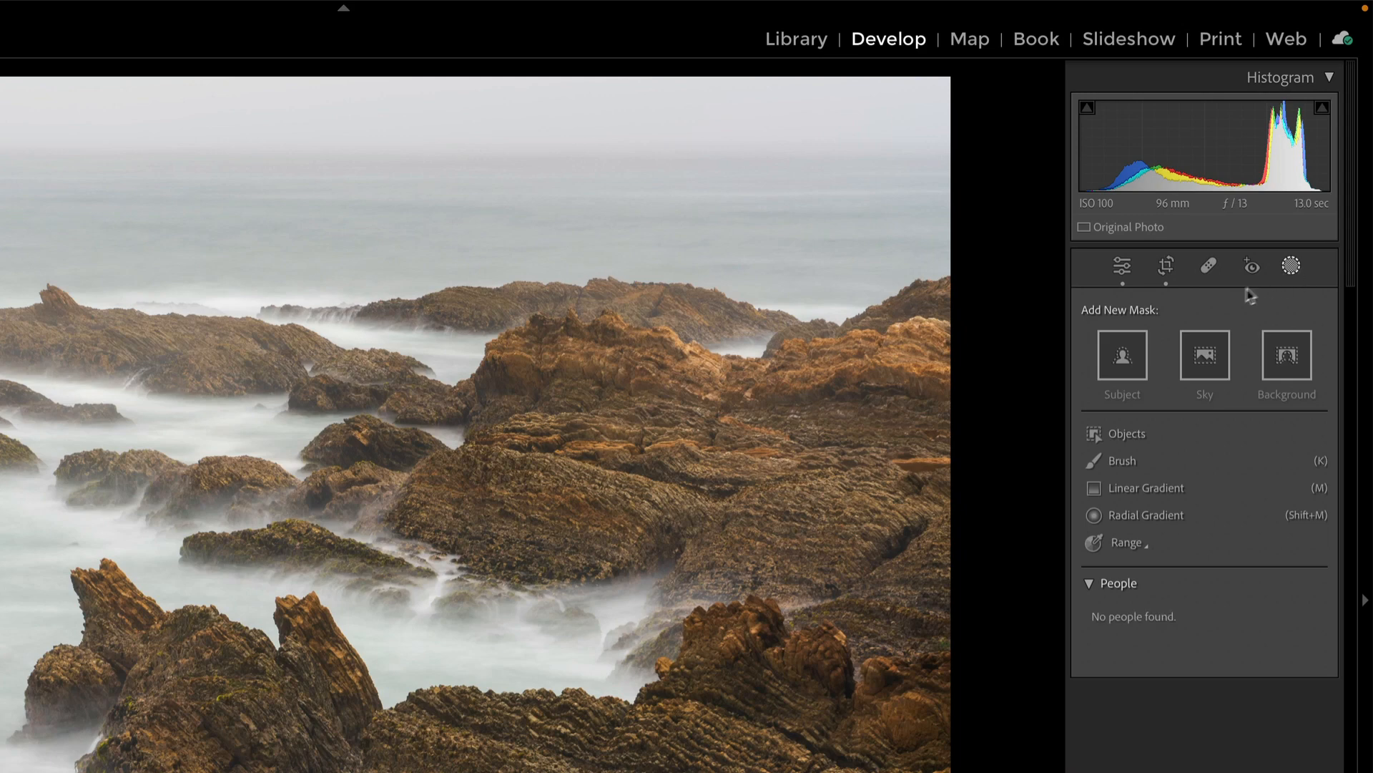
{"action": "left_click", "coordinate": [1134, 545]}
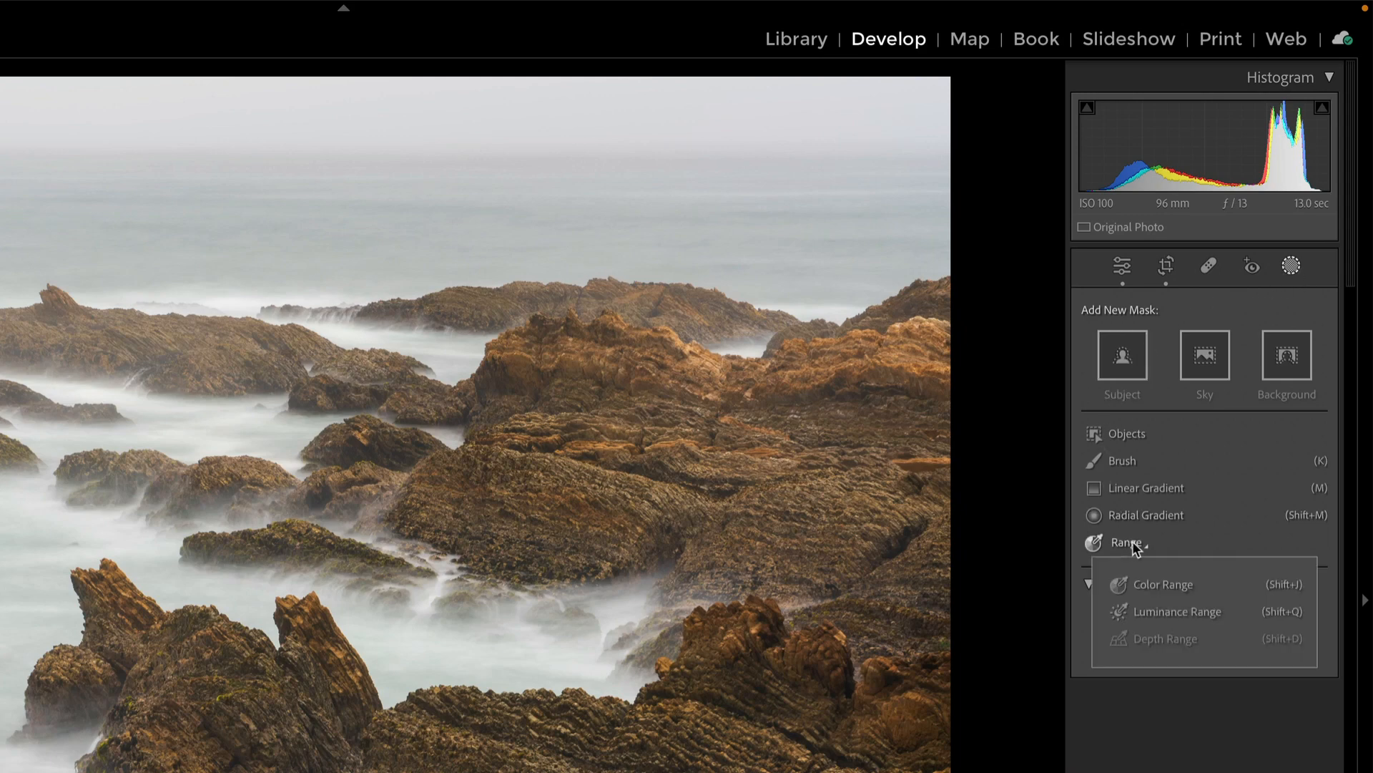
{"action": "left_click", "coordinate": [1143, 581]}
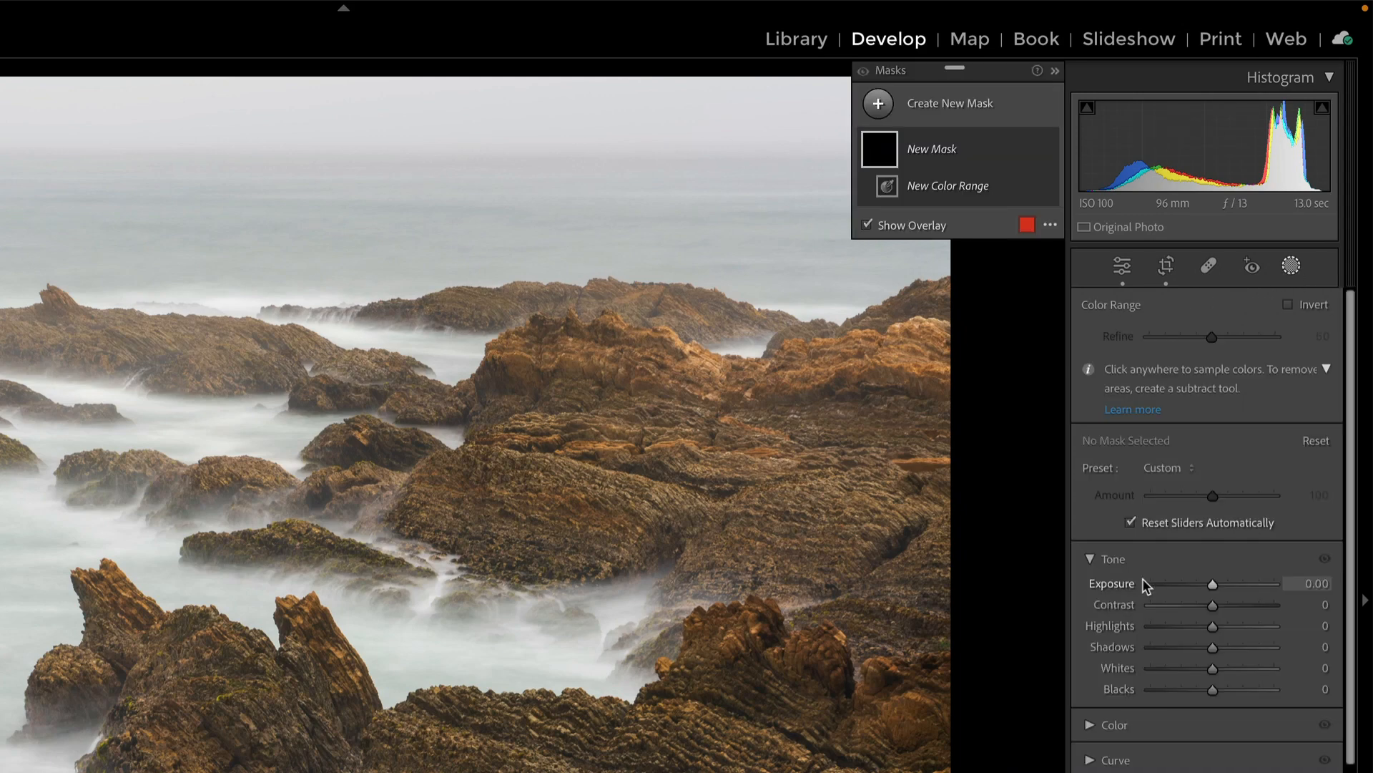
{"action": "left_click", "coordinate": [542, 497]}
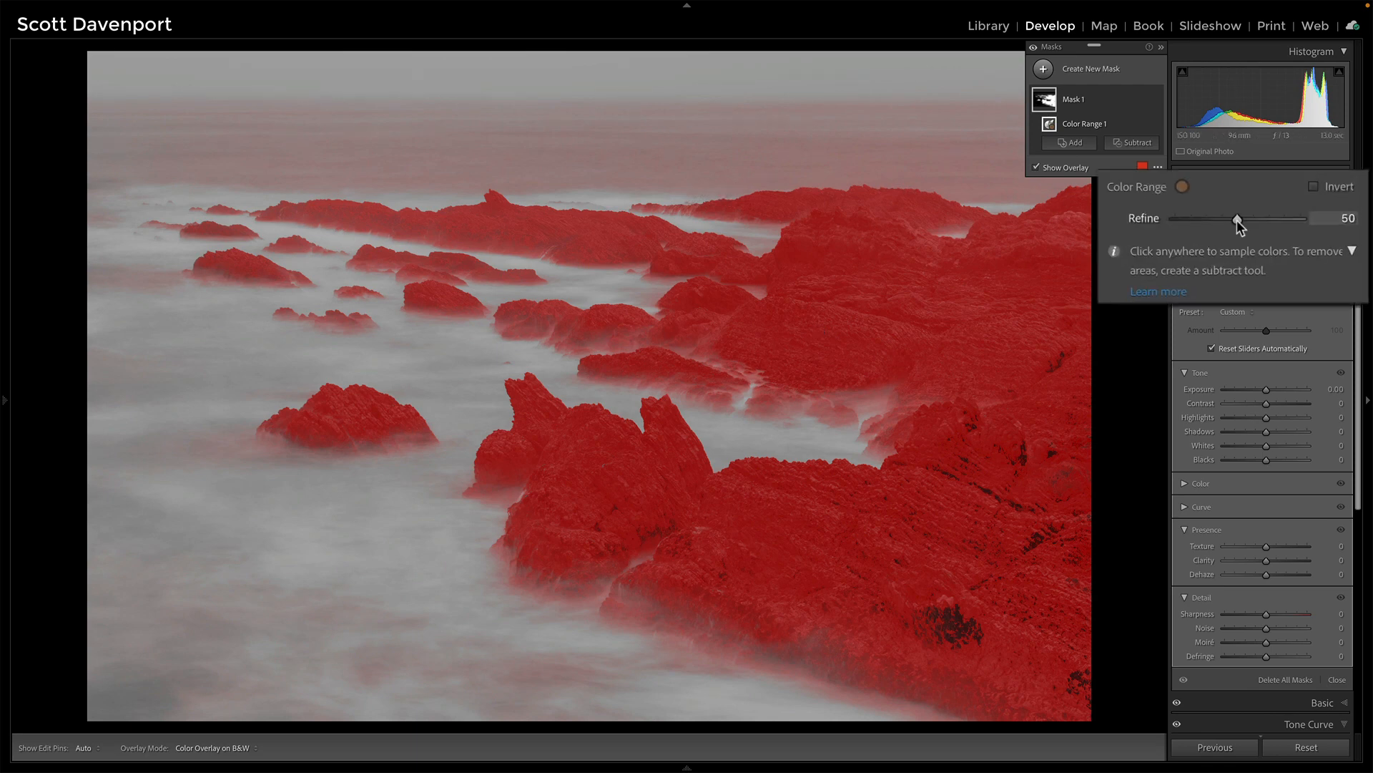
{"action": "left_click_drag", "start_coordinate": [1238, 222], "coordinate": [1214, 221]}
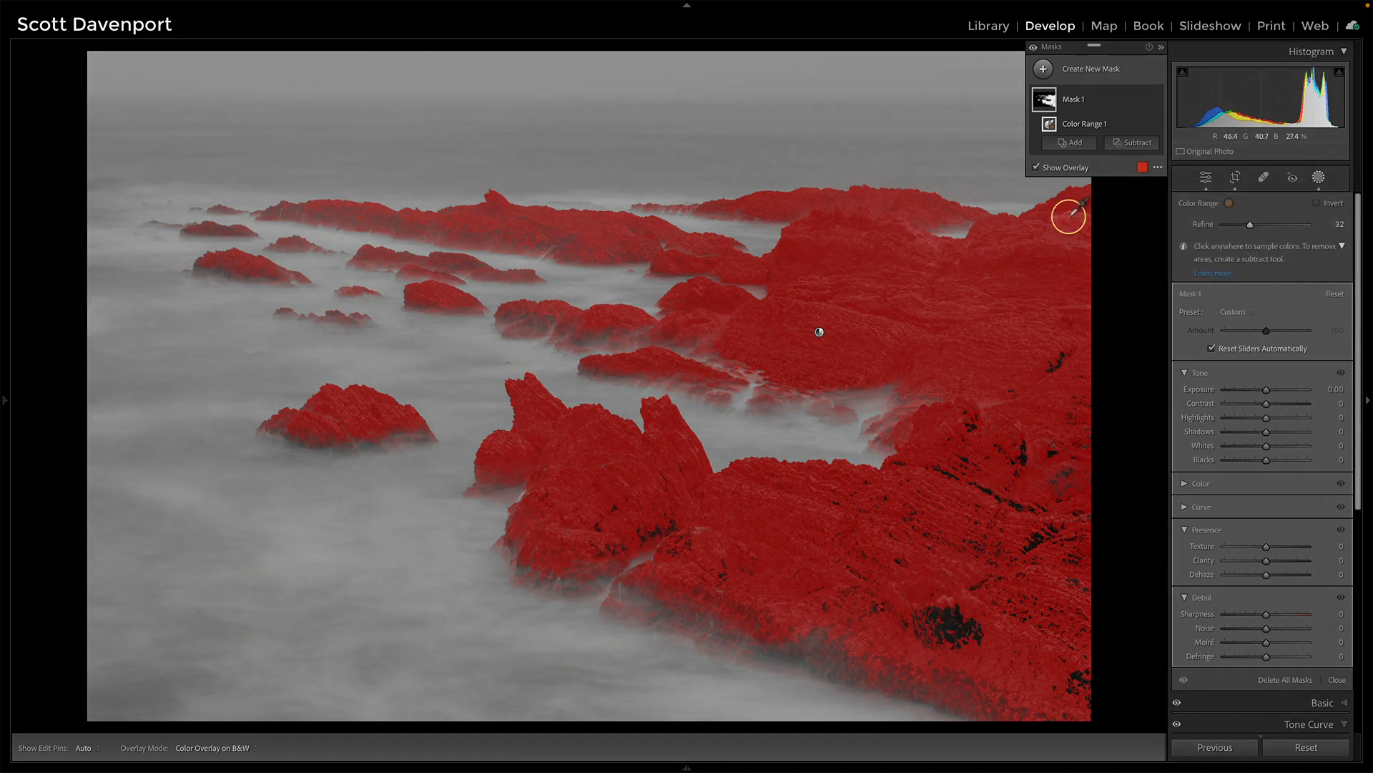
- Add a brush to the mask, paint across the lower-right rocks, and shrink the brush size to 5
{"action": "left_click", "coordinate": [1071, 146]}
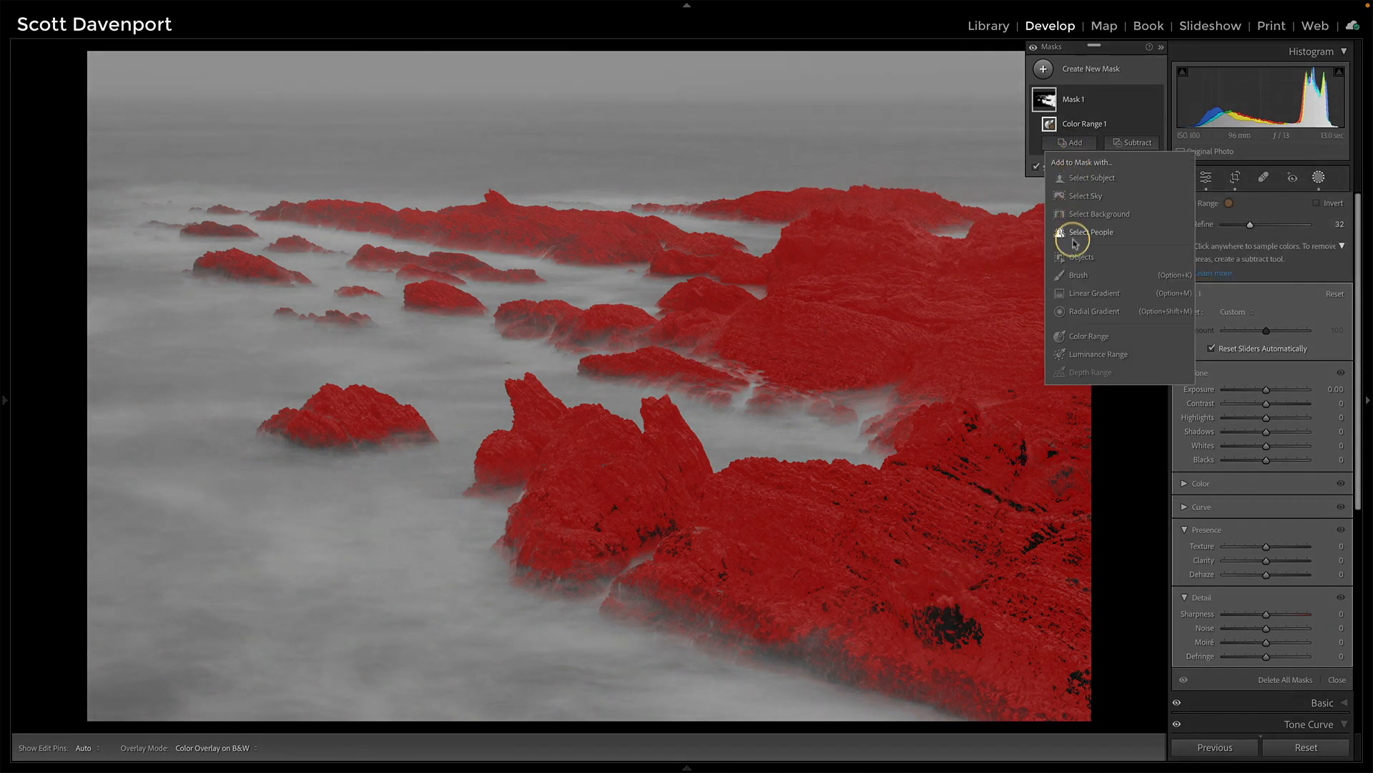
{"action": "left_click", "coordinate": [1075, 278]}
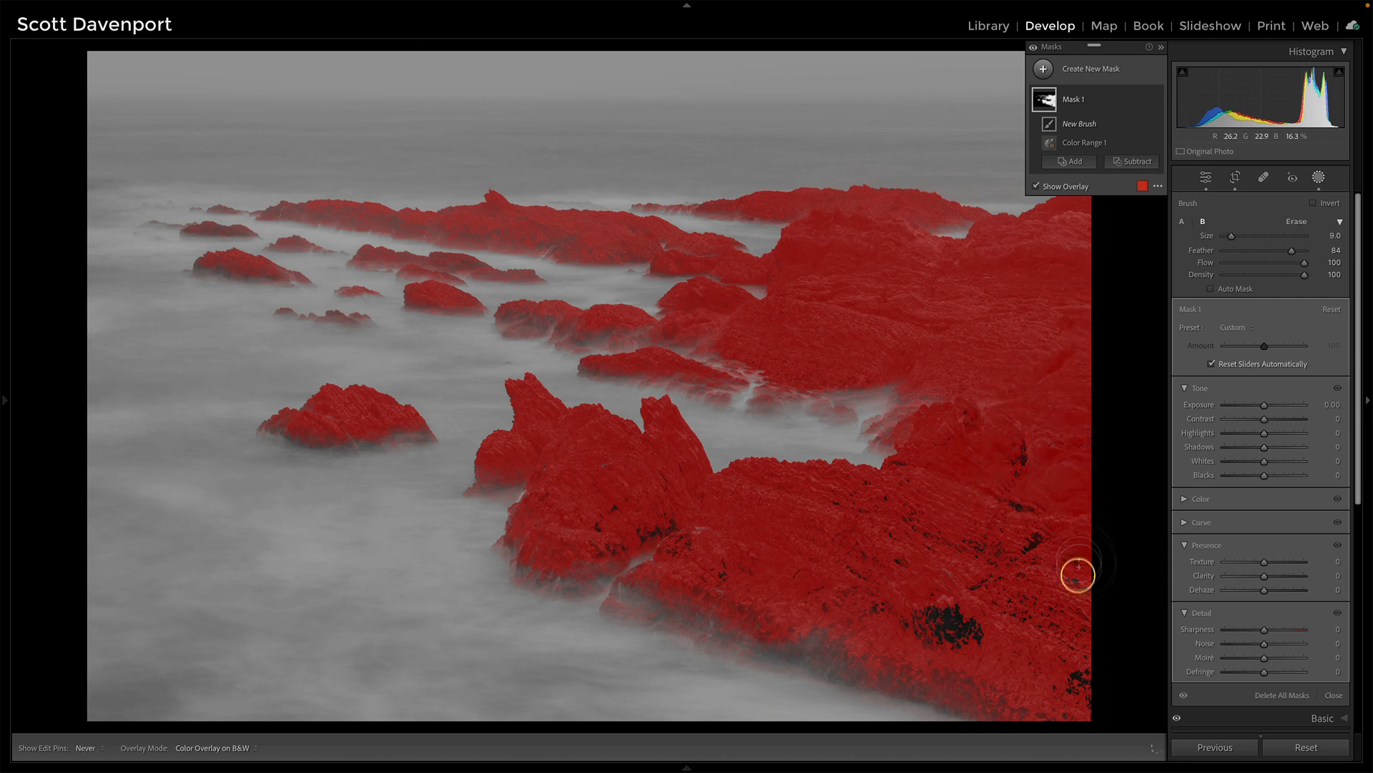
{"action": "mouse_move", "coordinate": [1065, 685]}
{"action": "left_mouse_down"}
{"action": "mouse_move", "coordinate": [899, 616]}
{"action": "mouse_move", "coordinate": [906, 602]}
{"action": "mouse_move", "coordinate": [992, 596]}
{"action": "mouse_move", "coordinate": [993, 579]}
{"action": "mouse_move", "coordinate": [1023, 566]}
{"action": "mouse_move", "coordinate": [1016, 449]}
{"action": "mouse_move", "coordinate": [937, 512]}
{"action": "mouse_move", "coordinate": [894, 521]}
{"action": "mouse_move", "coordinate": [844, 524]}
{"action": "mouse_move", "coordinate": [907, 484]}
{"action": "mouse_move", "coordinate": [613, 515]}
{"action": "mouse_move", "coordinate": [605, 538]}
{"action": "mouse_move", "coordinate": [678, 519]}
{"action": "mouse_move", "coordinate": [683, 546]}
{"action": "mouse_move", "coordinate": [743, 574]}
{"action": "mouse_move", "coordinate": [625, 509]}
{"action": "mouse_move", "coordinate": [691, 493]}
{"action": "mouse_move", "coordinate": [666, 474]}
{"action": "mouse_move", "coordinate": [626, 483]}
{"action": "left_mouse_up"}
{"action": "key", "text": "bracketleft"}
{"action": "key", "text": "bracketleft"}
{"action": "key", "text": "bracketleft"}
{"action": "key", "text": "bracketleft"}
- Toggle the edit pins and hide the mask overlay
{"action": "key", "text": "h"}
{"action": "key", "text": "h"}
{"action": "key", "text": "h"}
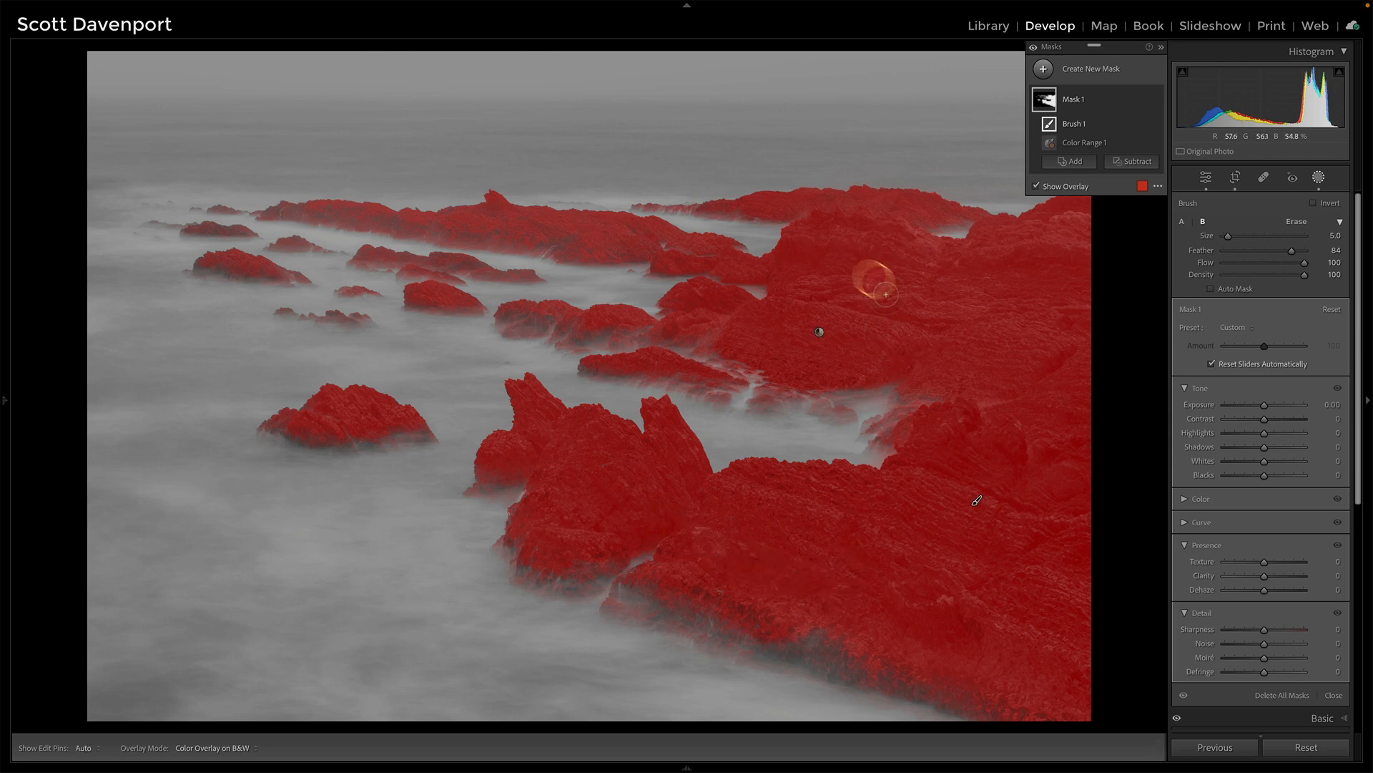
{"action": "key", "text": "h"}
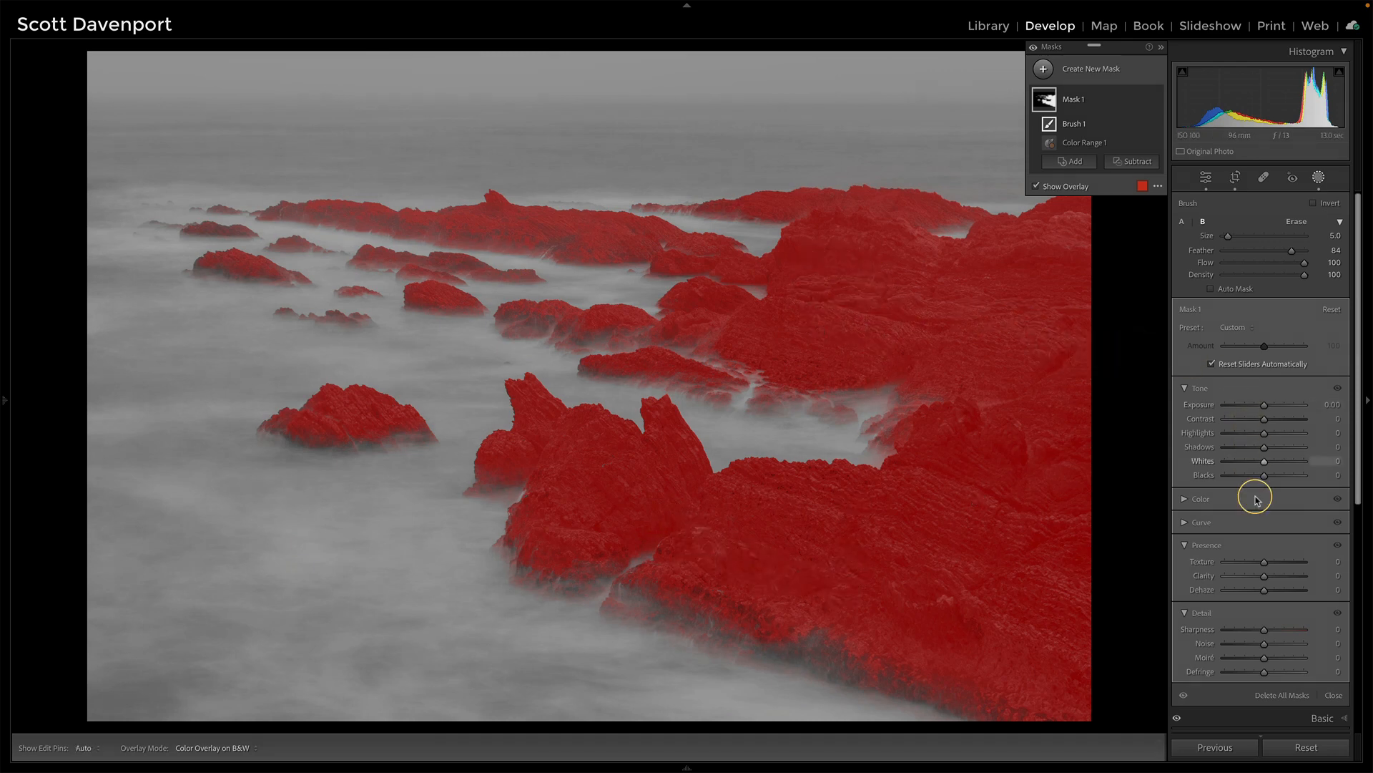
{"action": "key", "text": "o"}
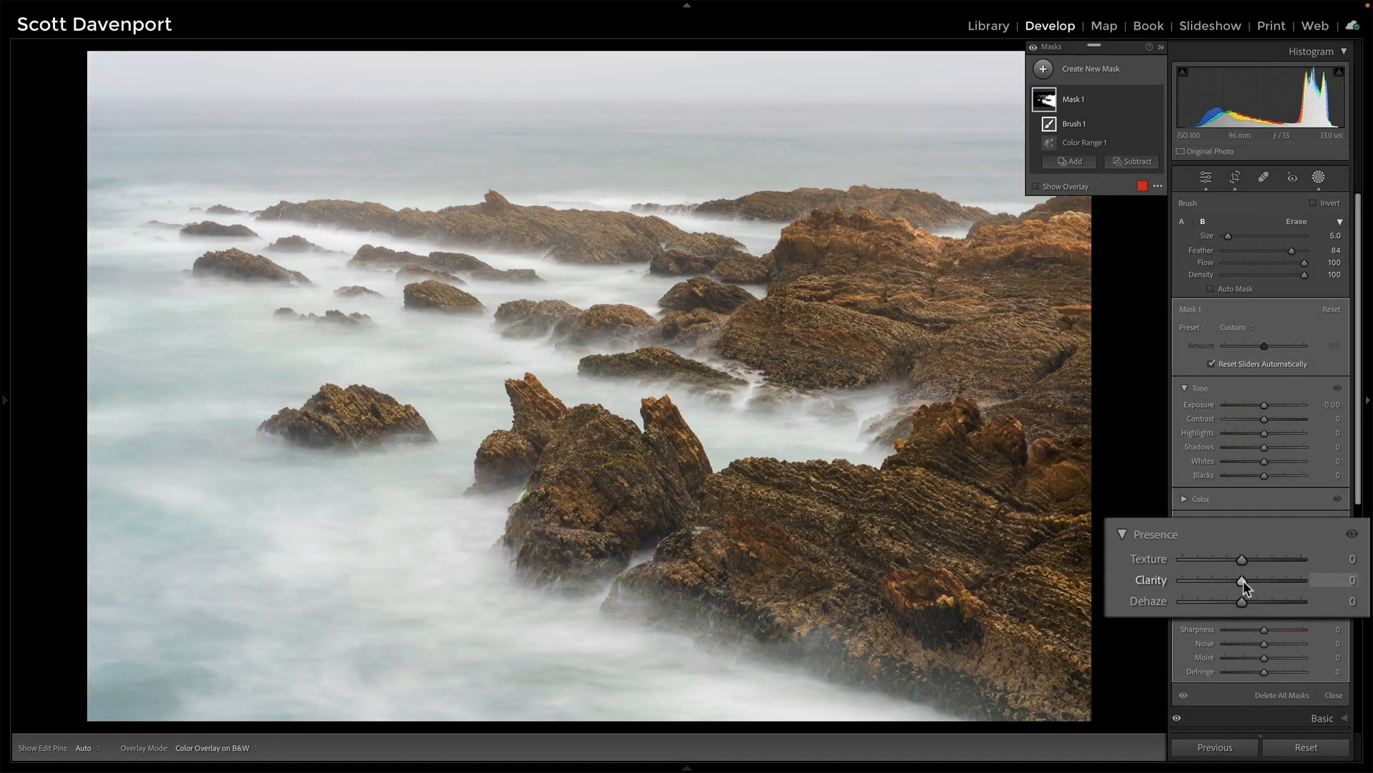
- Set the mask's Clarity to 13 and Texture to 10
{"action": "mouse_move", "coordinate": [1243, 581]}
{"action": "left_mouse_down"}
{"action": "mouse_move", "coordinate": [1289, 578]}
{"action": "mouse_move", "coordinate": [1250, 578]}
{"action": "mouse_move", "coordinate": [1255, 555]}
{"action": "mouse_move", "coordinate": [1251, 579]}
{"action": "left_mouse_up"}
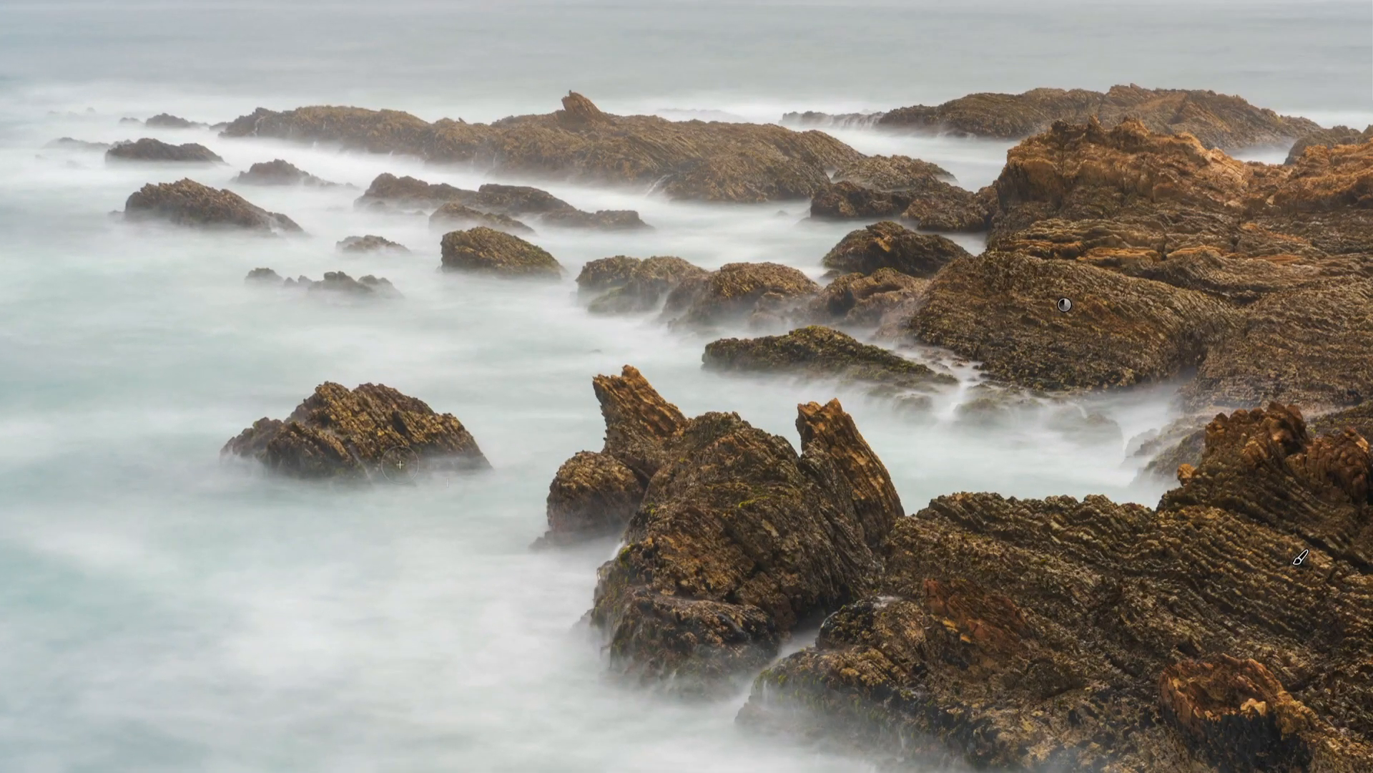
{"action": "mouse_move", "coordinate": [352, 439]}
{"action": "left_mouse_down"}
{"action": "mouse_move", "coordinate": [322, 412]}
{"action": "mouse_move", "coordinate": [380, 431]}
{"action": "left_mouse_up"}
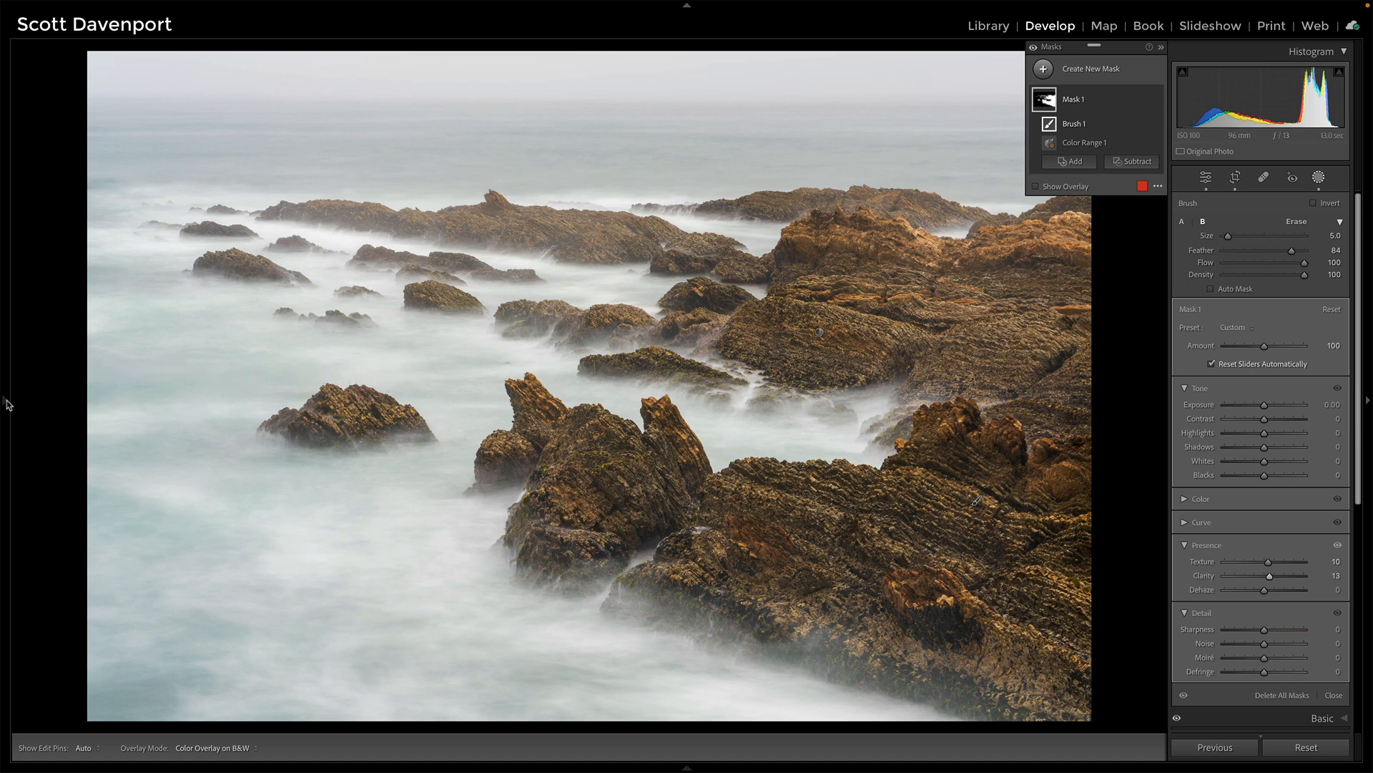
- Apply the Overlay Pop preset from the SDP Accents preset group
{"action": "mouse_move", "coordinate": [7, 404]}
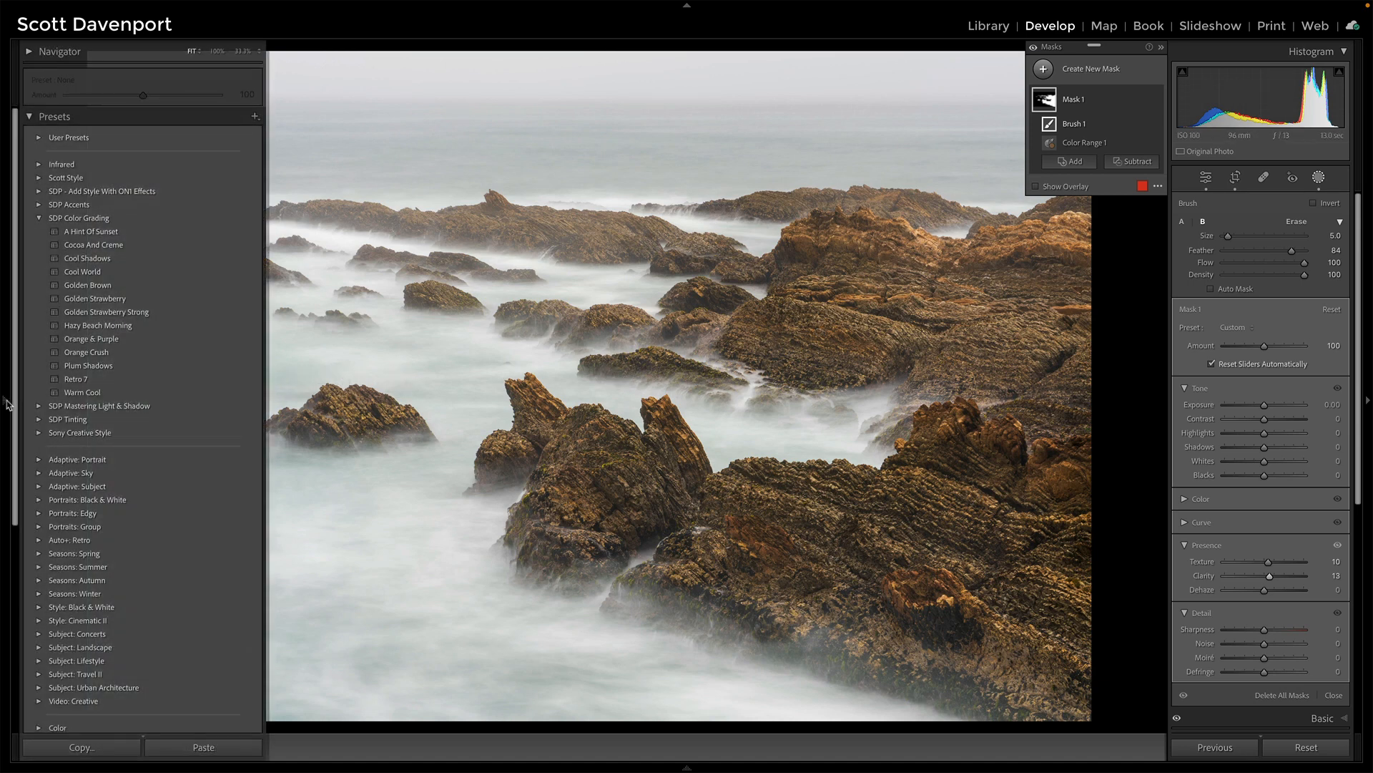
{"action": "left_click", "coordinate": [39, 218]}
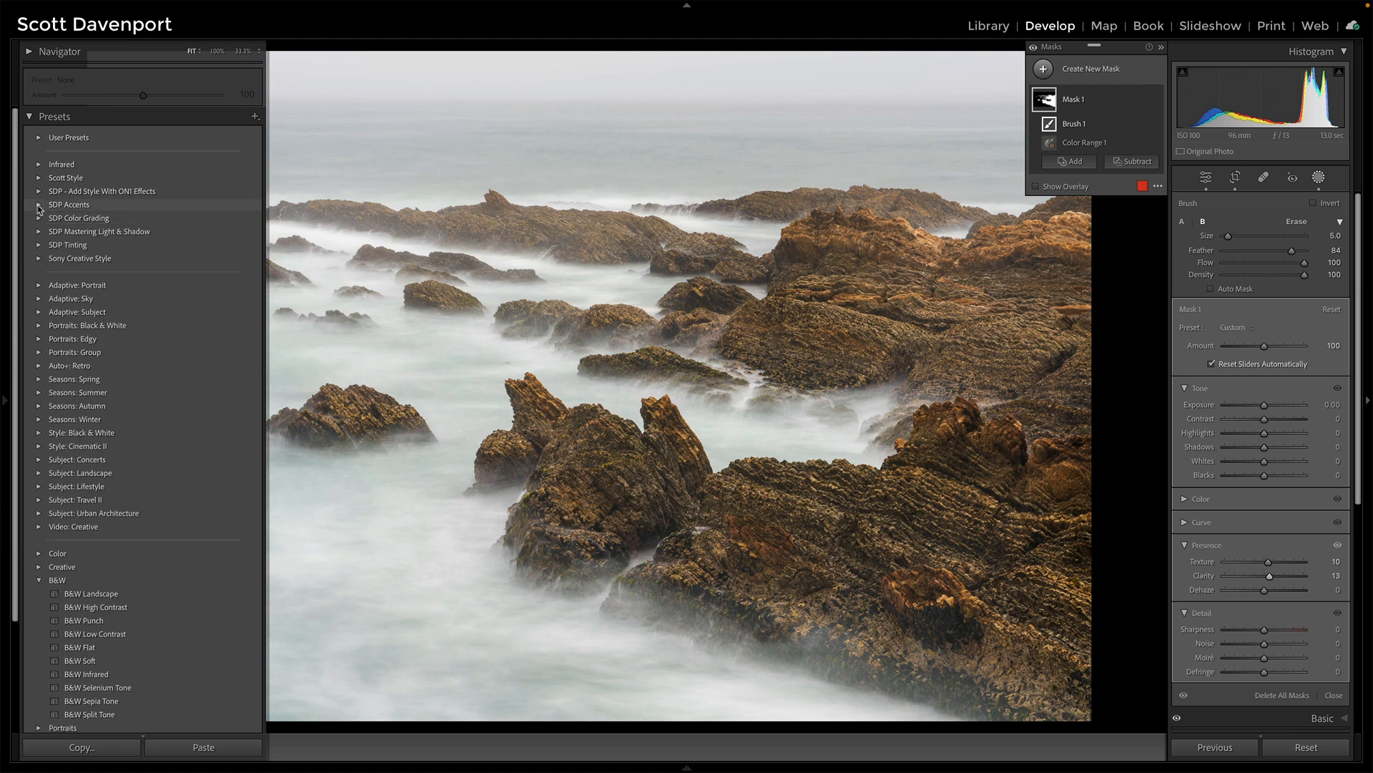
{"action": "left_click", "coordinate": [40, 205]}
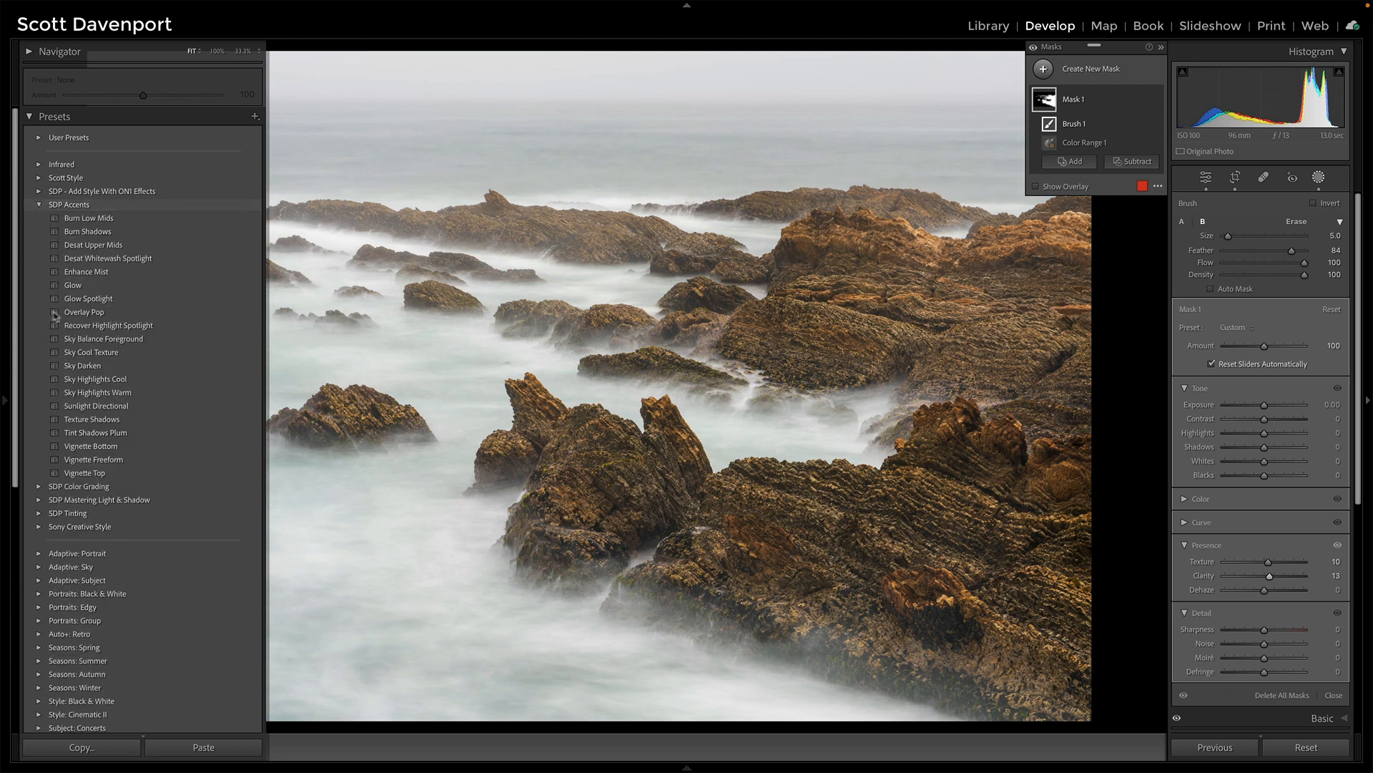
{"action": "left_click", "coordinate": [100, 313]}
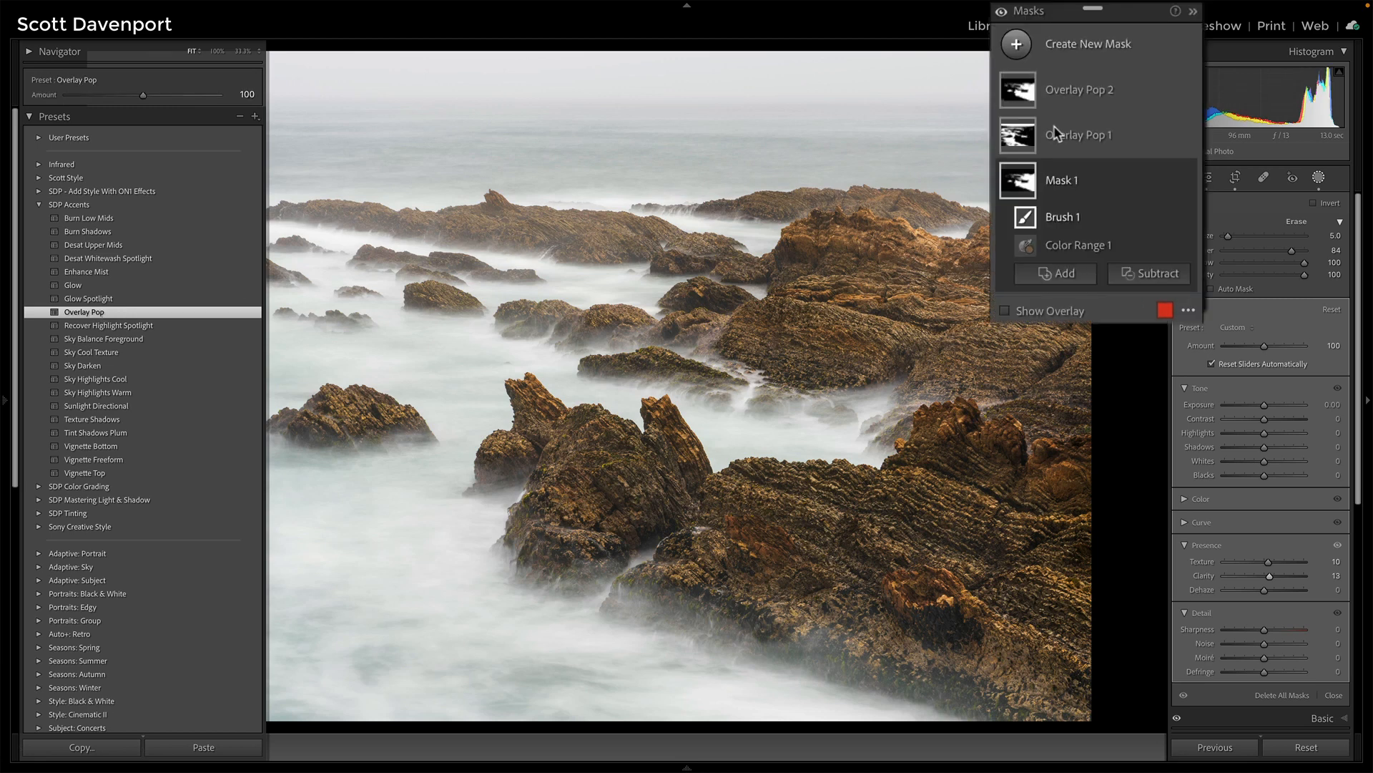
- Hide and unhide the Overlay Pop 1 mask to compare its effect, then close the masking panel
{"action": "left_click", "coordinate": [1186, 134]}
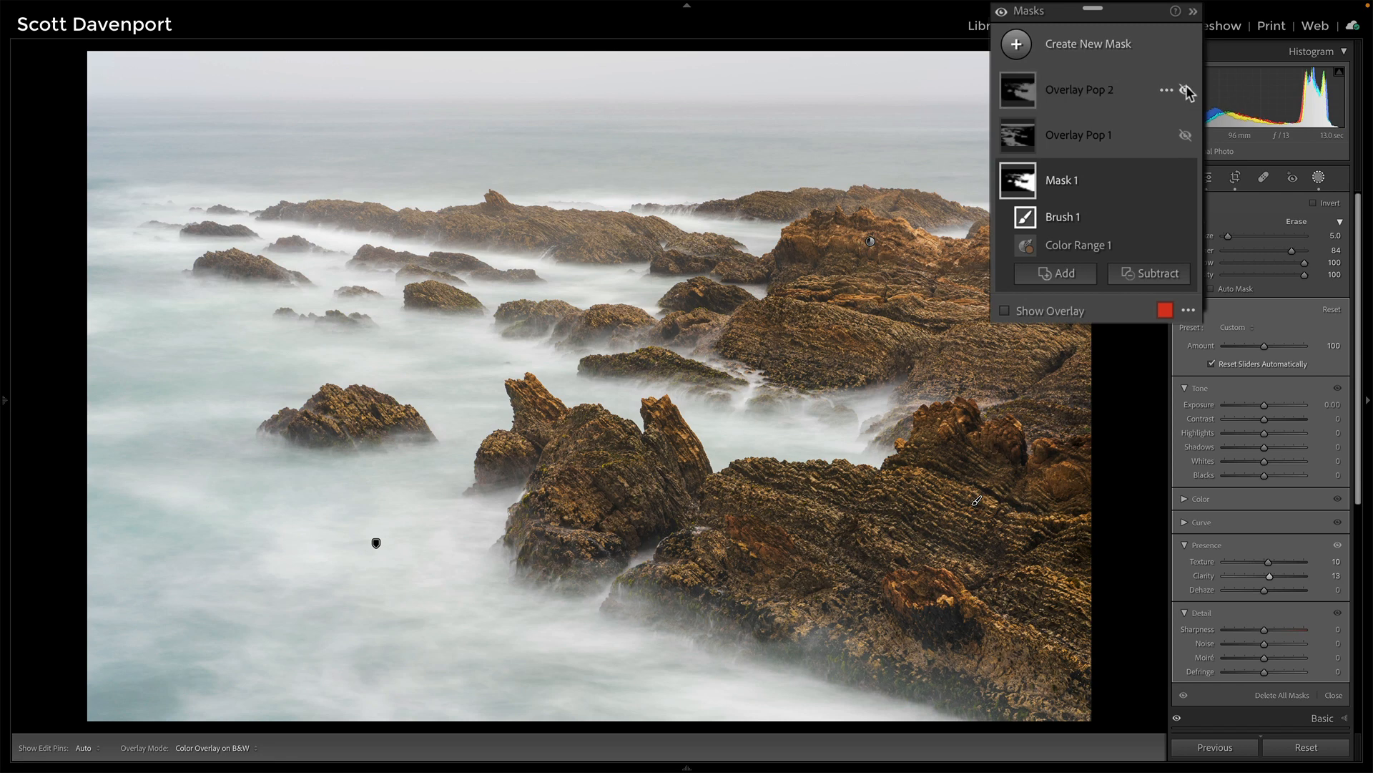
{"action": "left_click", "coordinate": [1185, 134]}
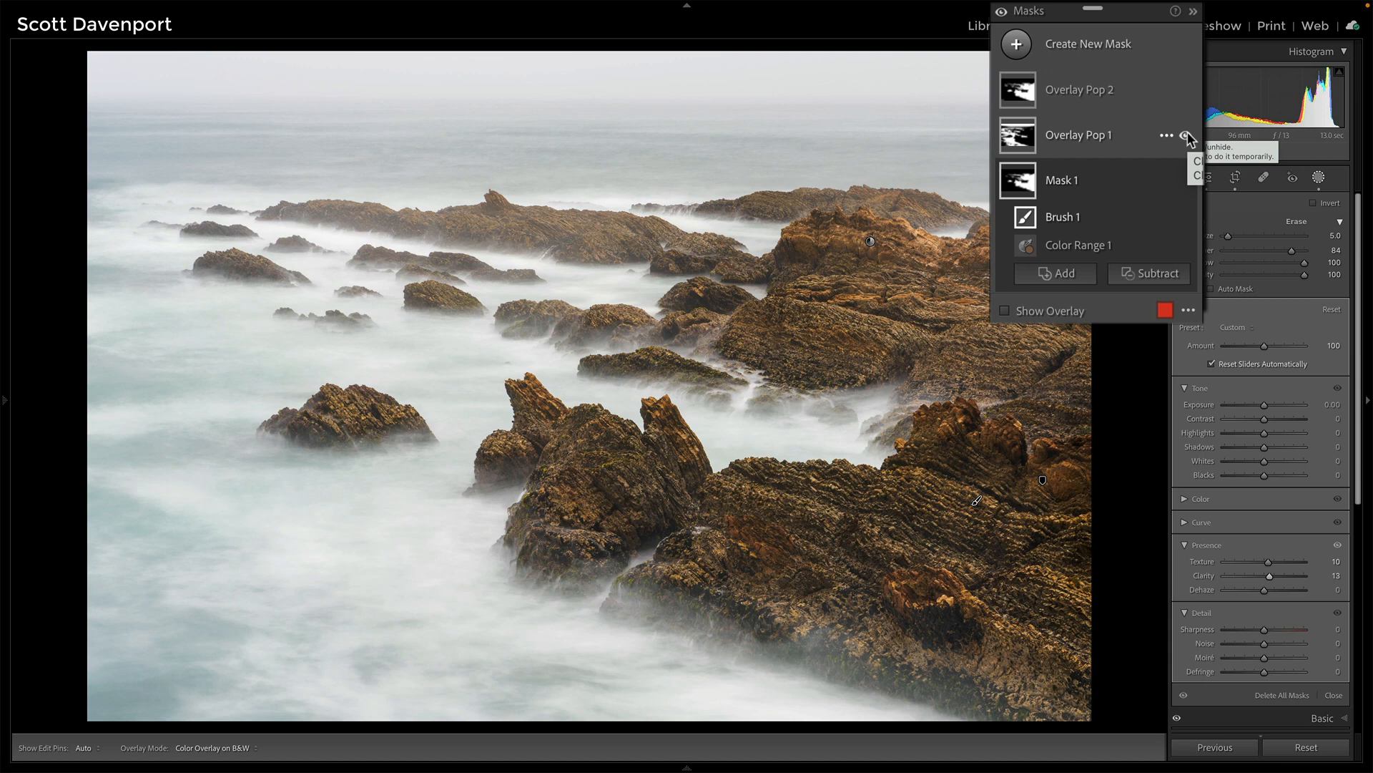
{"action": "left_click", "coordinate": [1331, 695]}
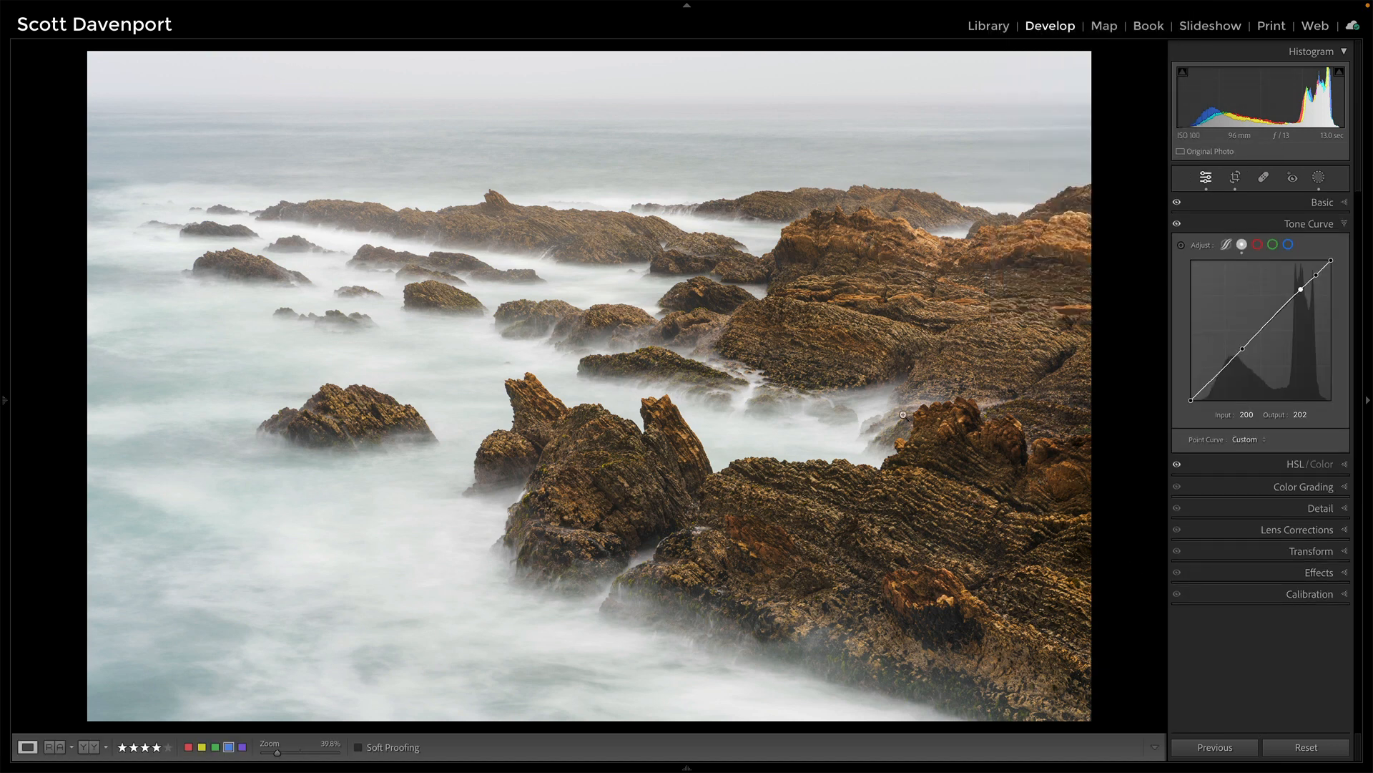
- Compare the before and after views, and preview the image in black and white before returning to colour
{"action": "key", "text": "backslash"}
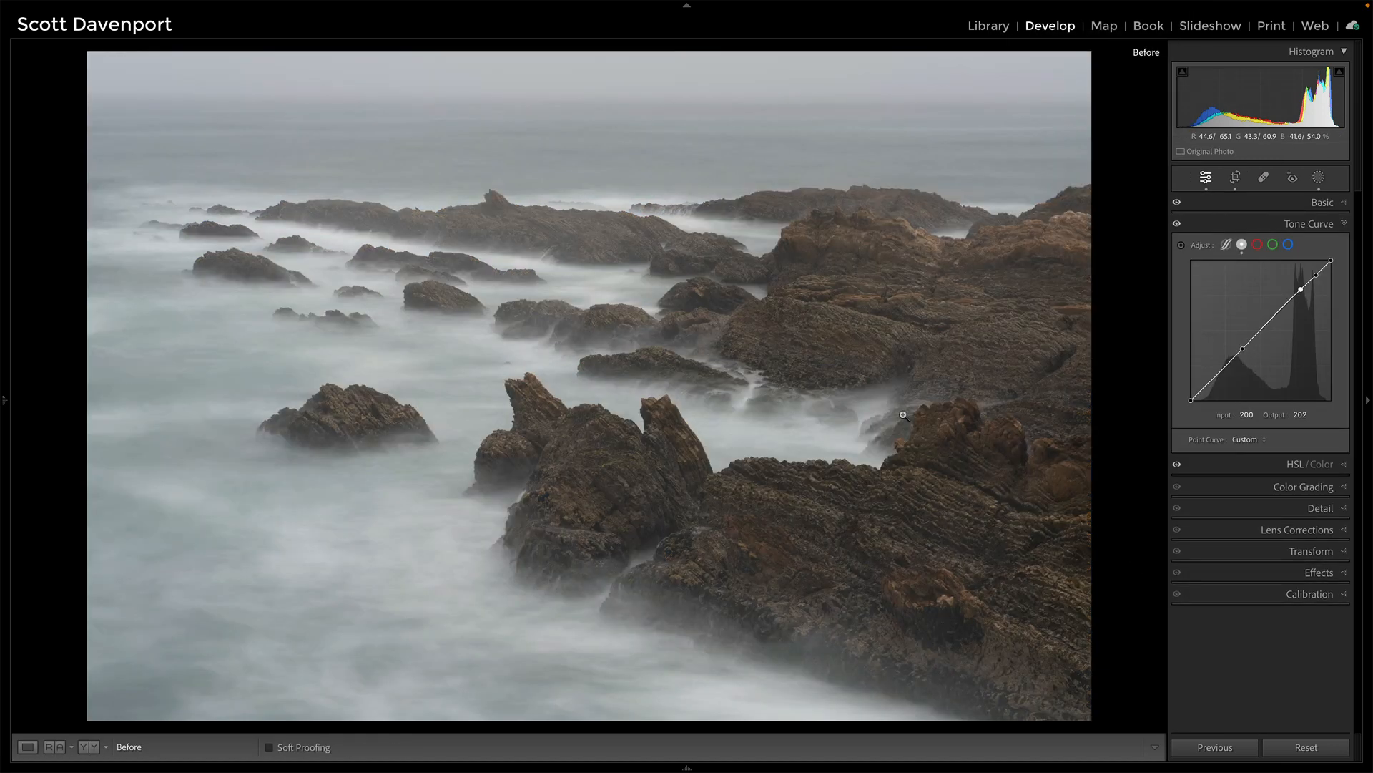
{"action": "key", "text": "backslash"}
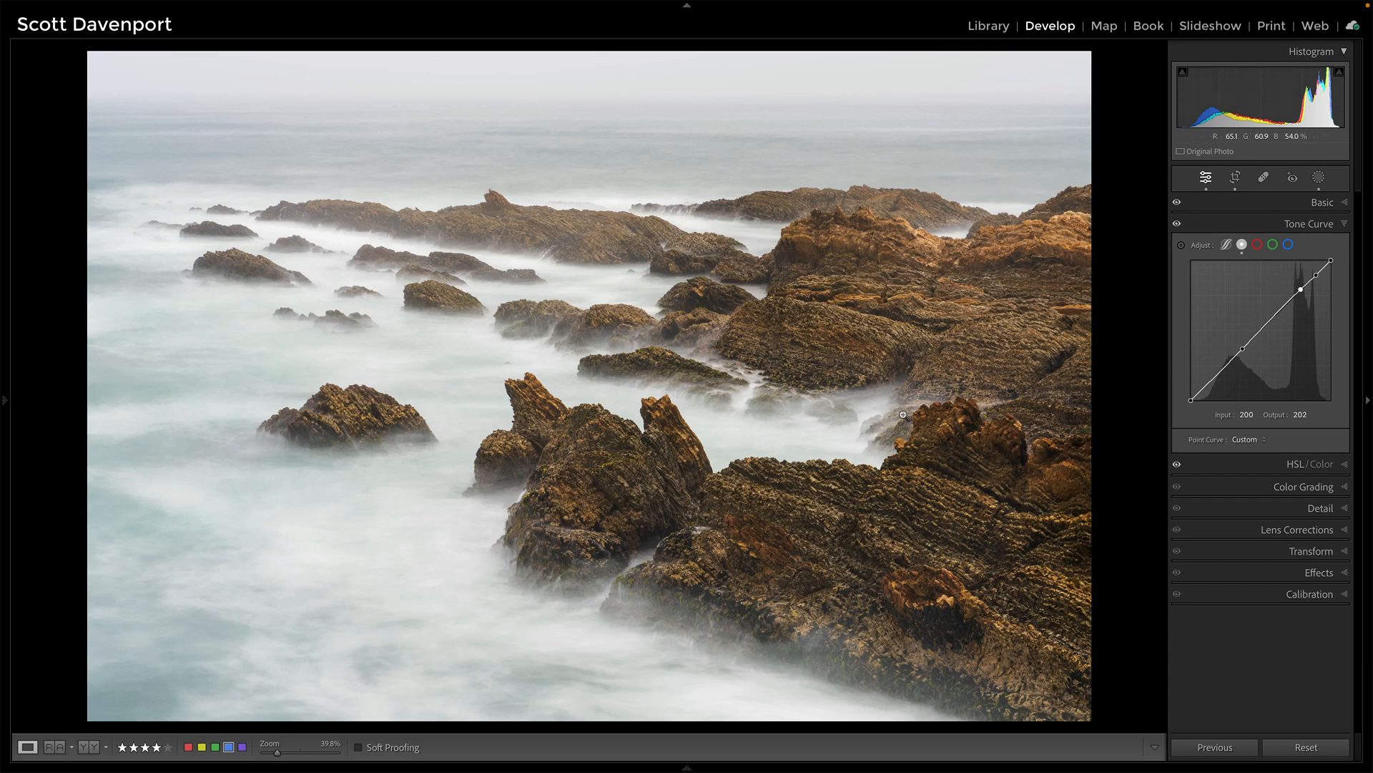
{"action": "key", "text": "v"}
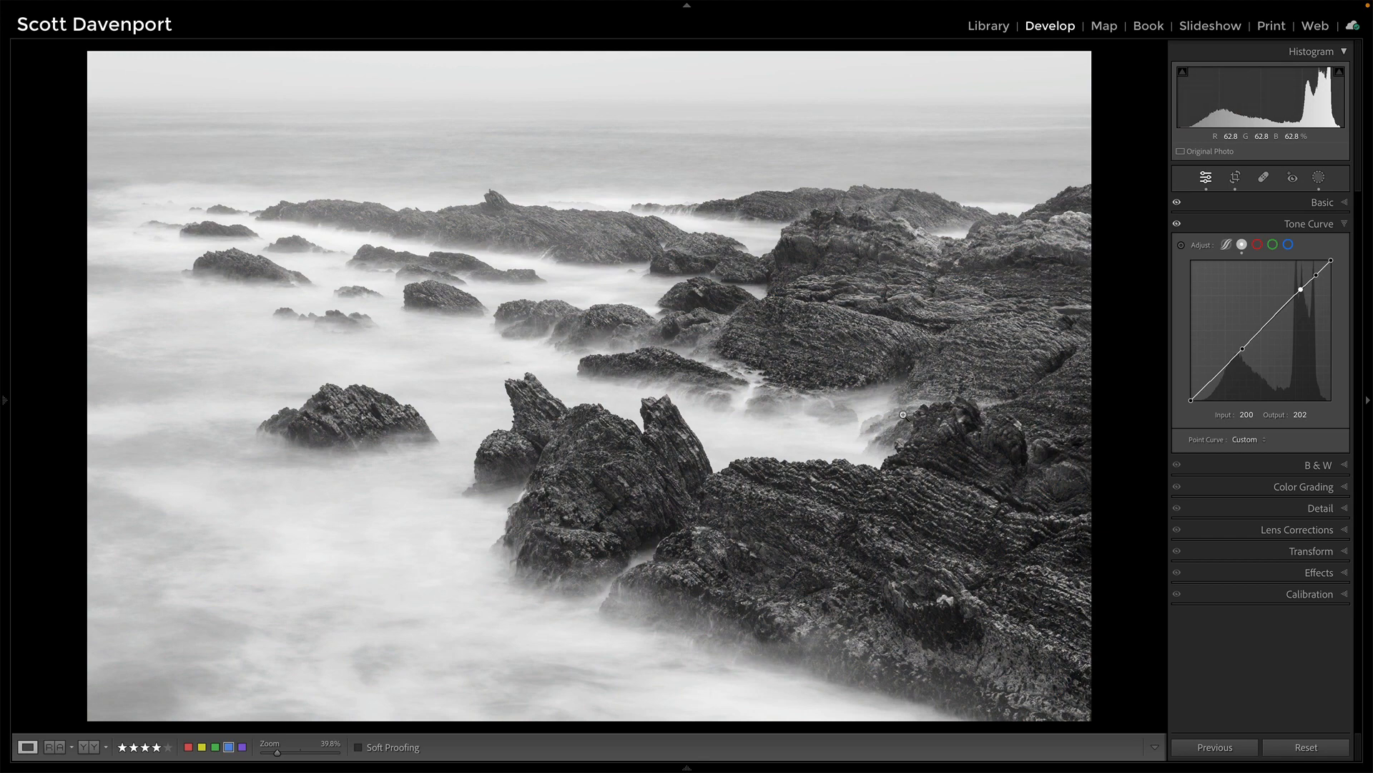
{"action": "key", "text": "v"}
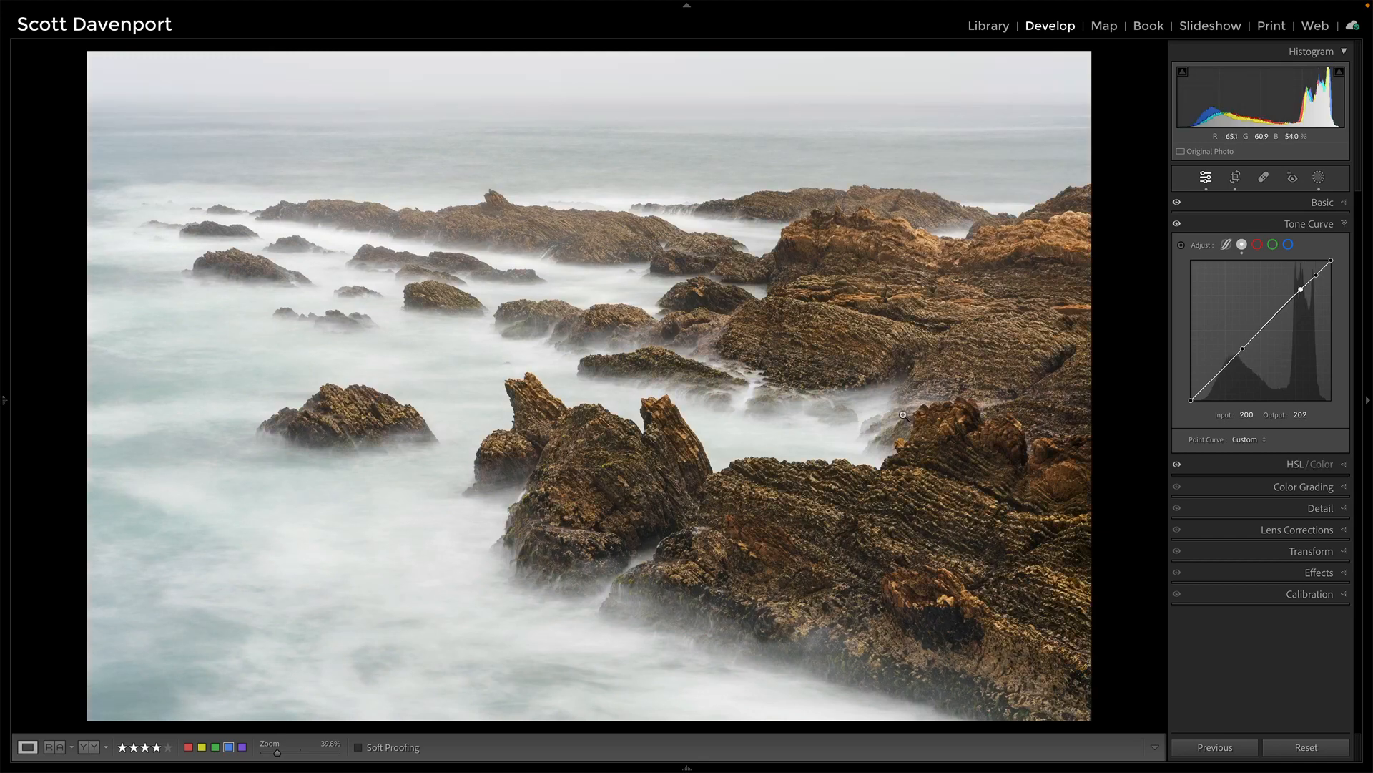